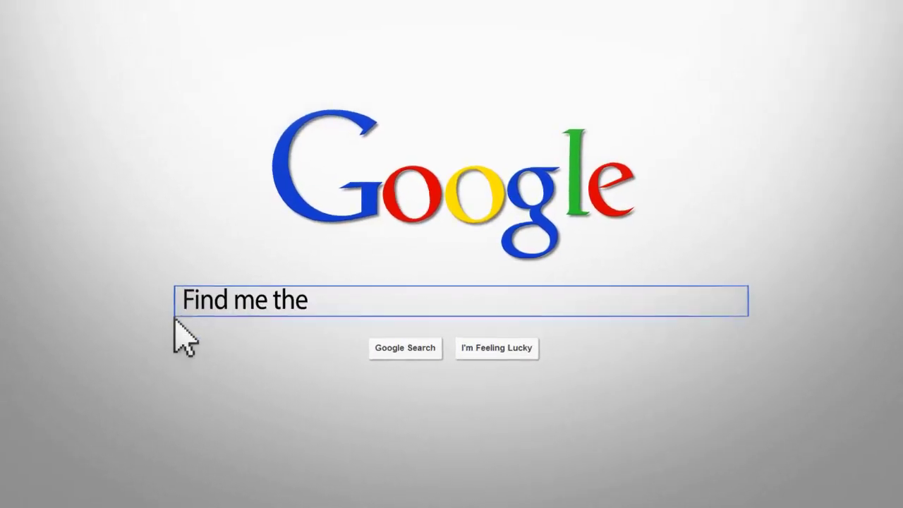
# Search for 'Find me the best blog on the internet!' in the intro until the PunchTab dashboard appears.
pyautogui.write('best blog on the internet!')
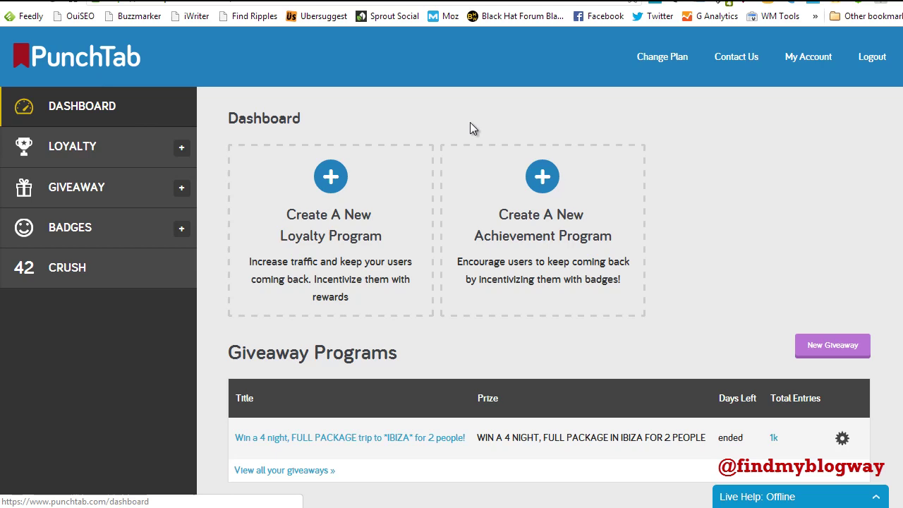
pyautogui.hotkey('ctrl', 'Tab')
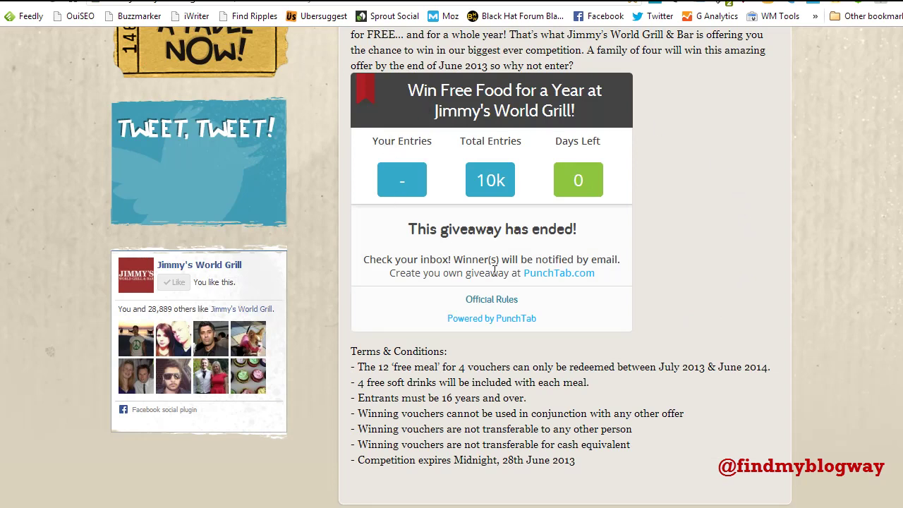
pyautogui.moveTo(492, 178)
pyautogui.scroll(2, 690, 275)
pyautogui.scroll(-1, 689, 276)
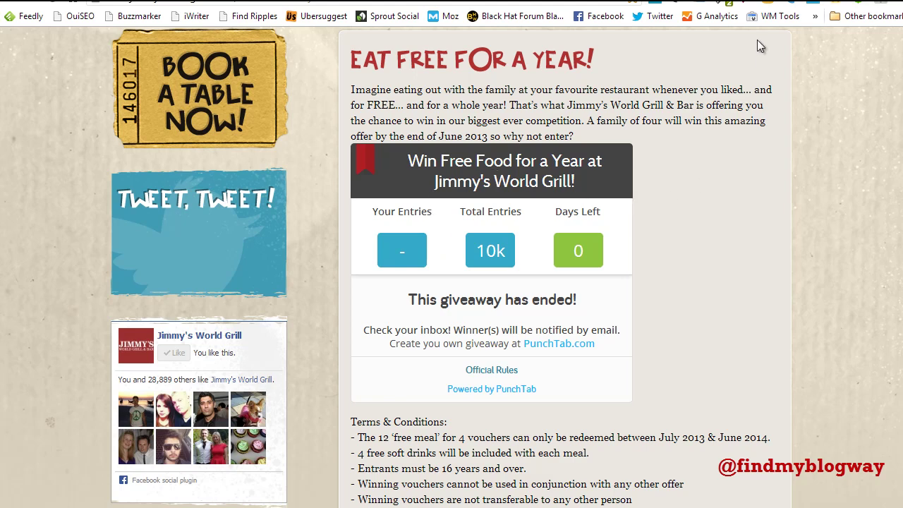
pyautogui.click(762, 2)
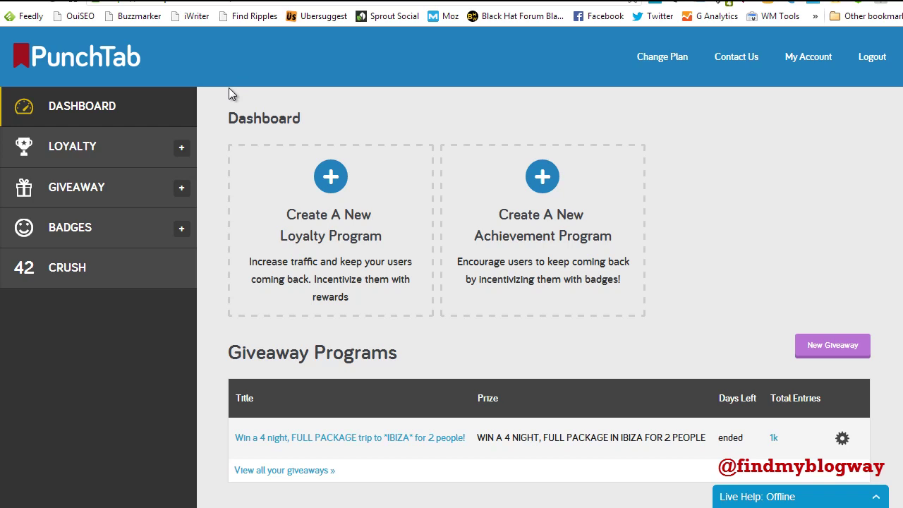
# Start a new giveaway from the GIVEAWAY section of the sidebar.
pyautogui.click(92, 191)
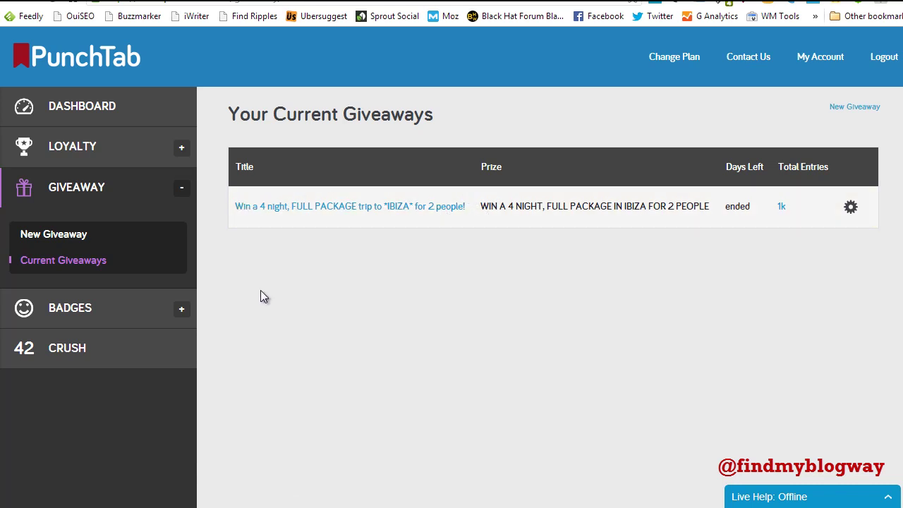
pyautogui.click(55, 241)
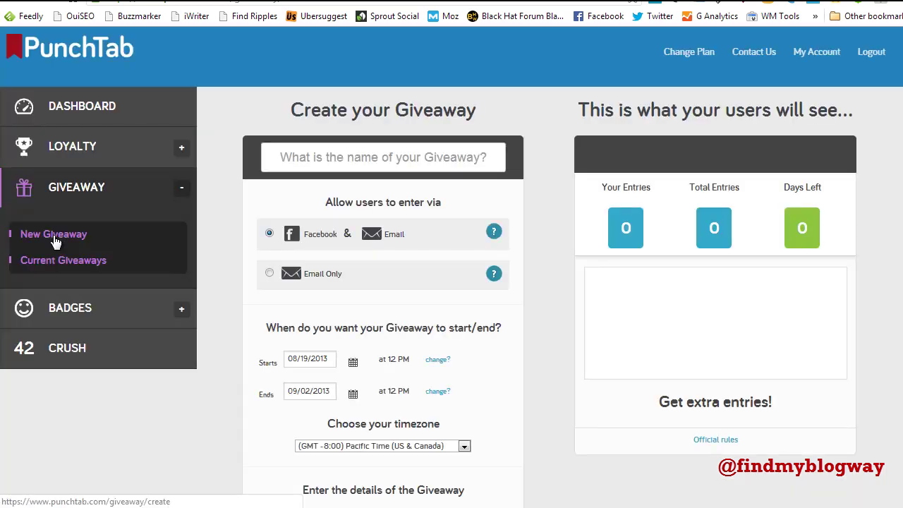
# Allow Facebook & Email entry and name the giveaway 'Win a Pair of Awesome Headphones!'.
pyautogui.click(268, 232)
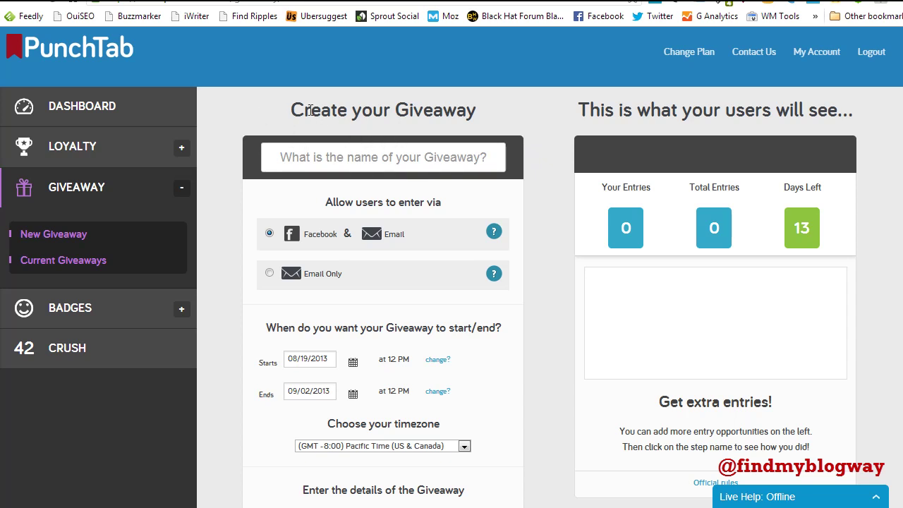
pyautogui.click(333, 164)
pyautogui.write('Win a P')
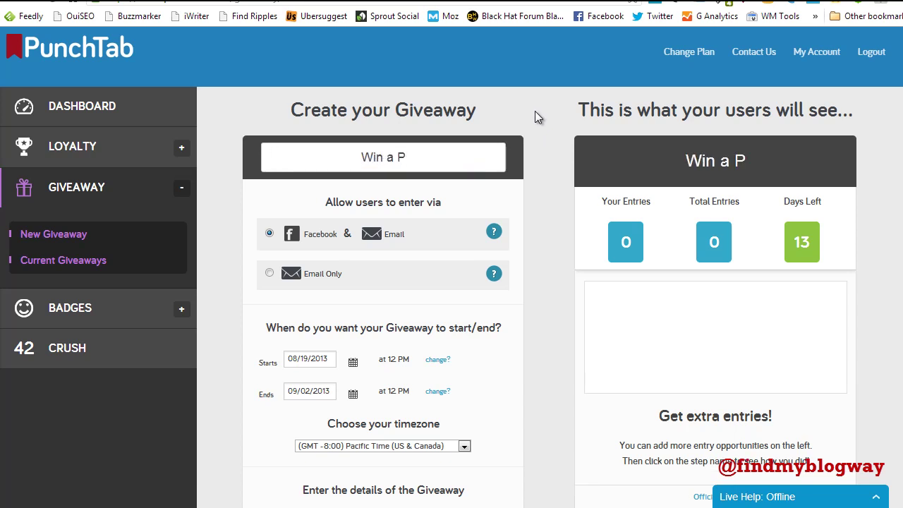
pyautogui.write('air of A')
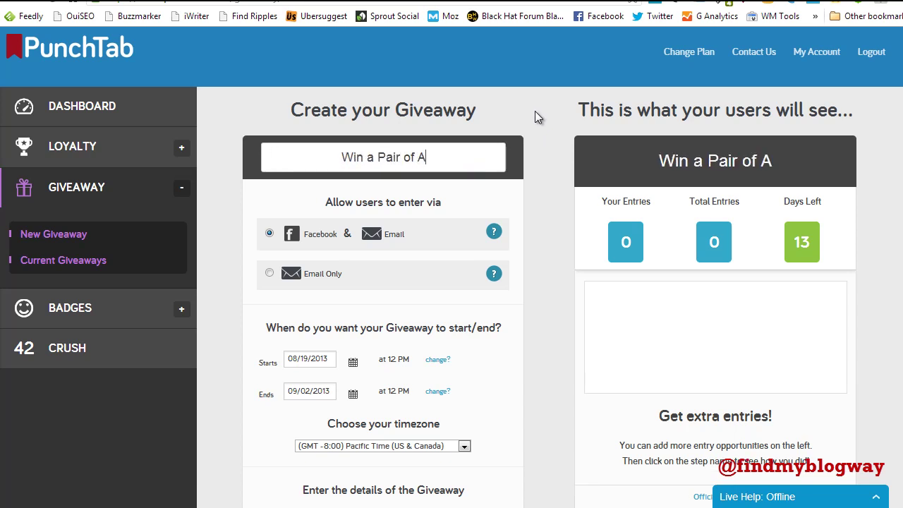
pyautogui.write('wesome He')
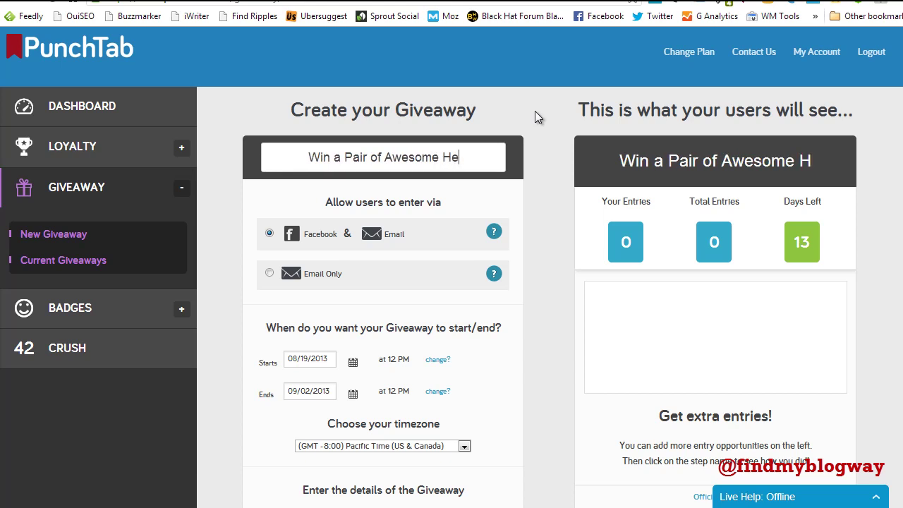
pyautogui.write('adphones!')
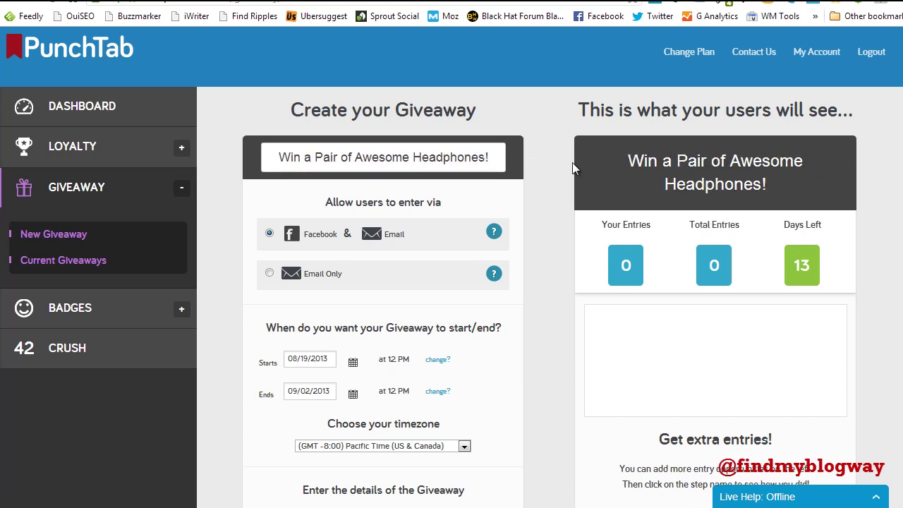
pyautogui.scroll(-1, 545, 174)
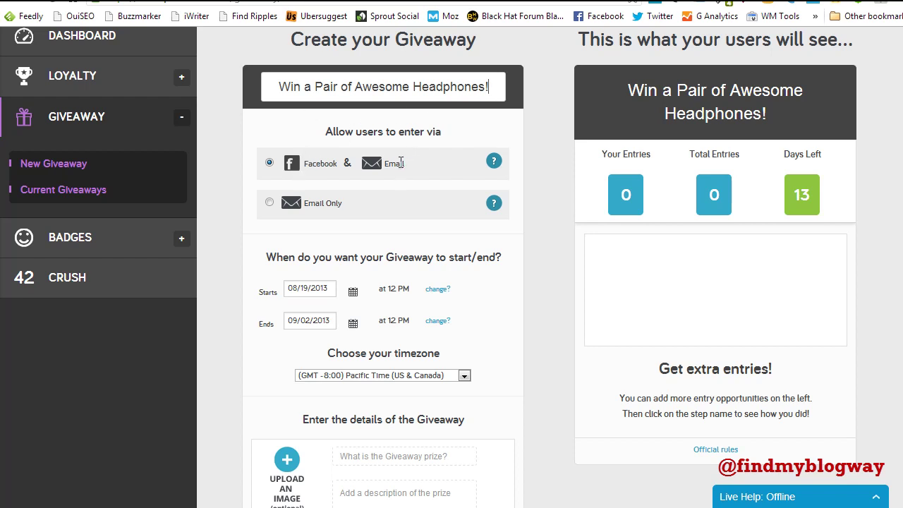
pyautogui.click(270, 203)
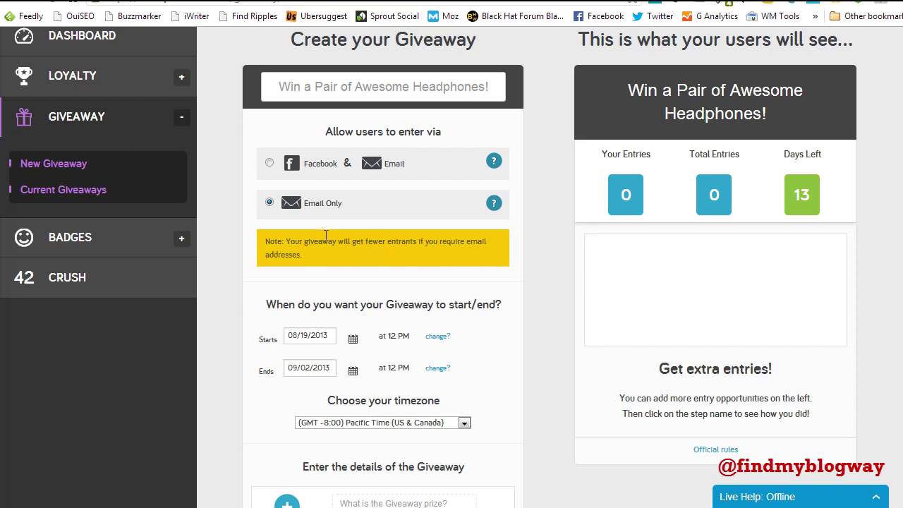
pyautogui.click(269, 163)
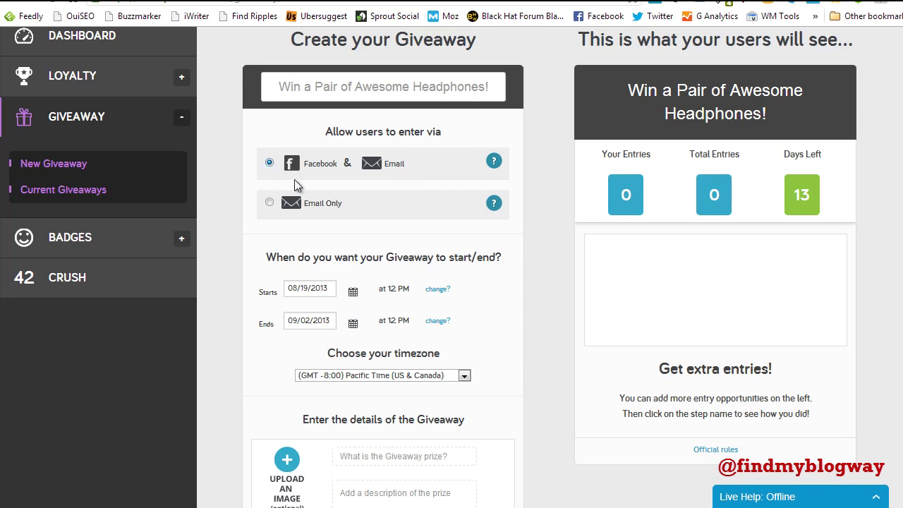
pyautogui.scroll(-2, 554, 189)
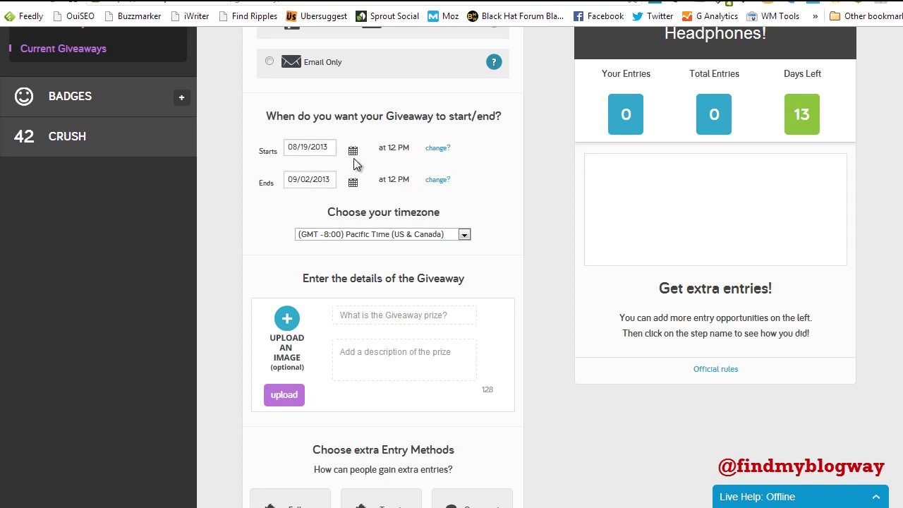
# Set the giveaway start to 08/22/2013 at 3 PM.
pyautogui.click(316, 147)
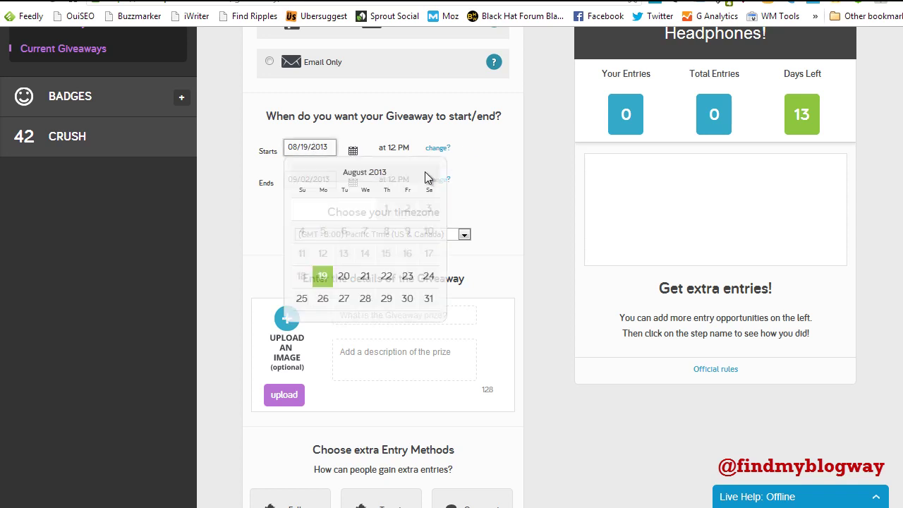
pyautogui.click(385, 277)
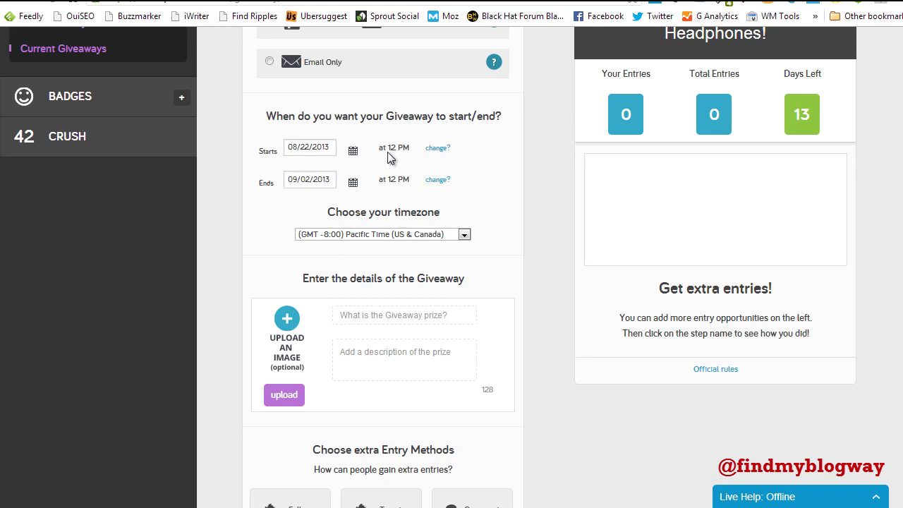
pyautogui.click(438, 149)
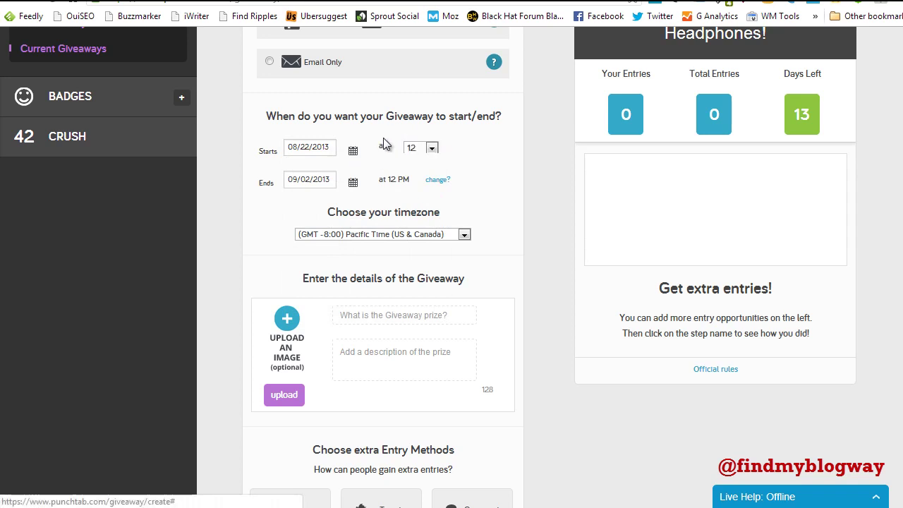
pyautogui.click(420, 150)
pyautogui.click(421, 196)
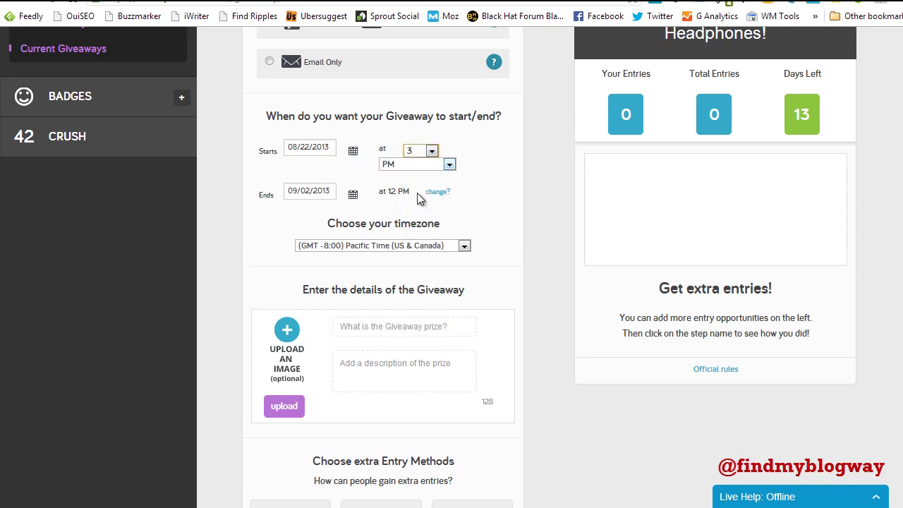
# Set the end to 08/29/2013 at 5 PM in the Western Europe Time timezone.
pyautogui.click(308, 191)
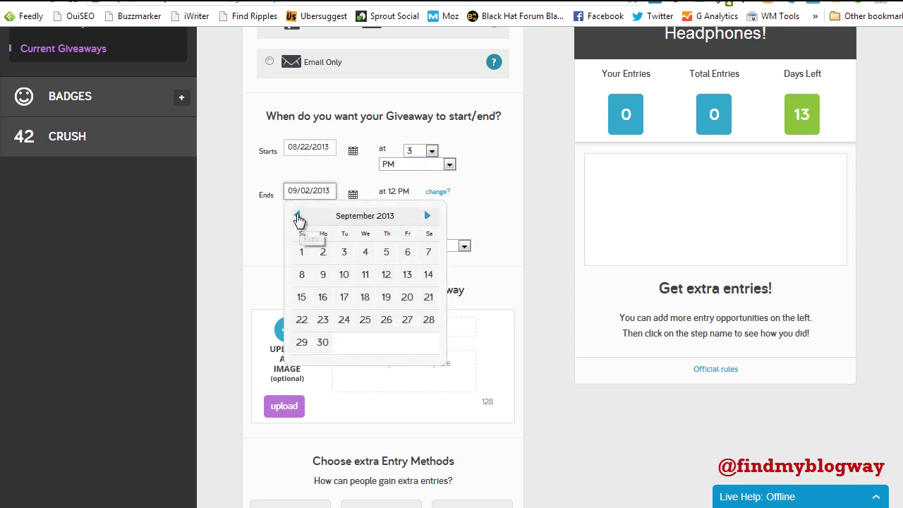
pyautogui.click(297, 215)
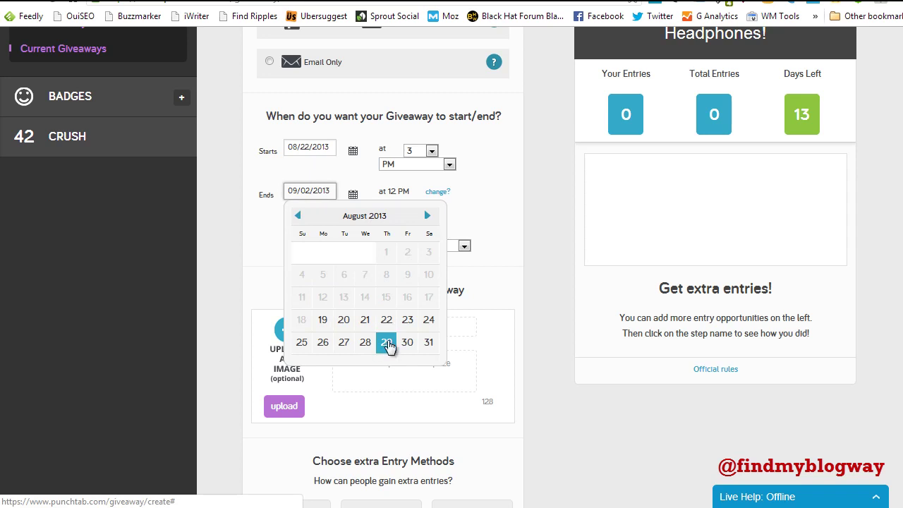
pyautogui.click(387, 343)
pyautogui.click(430, 194)
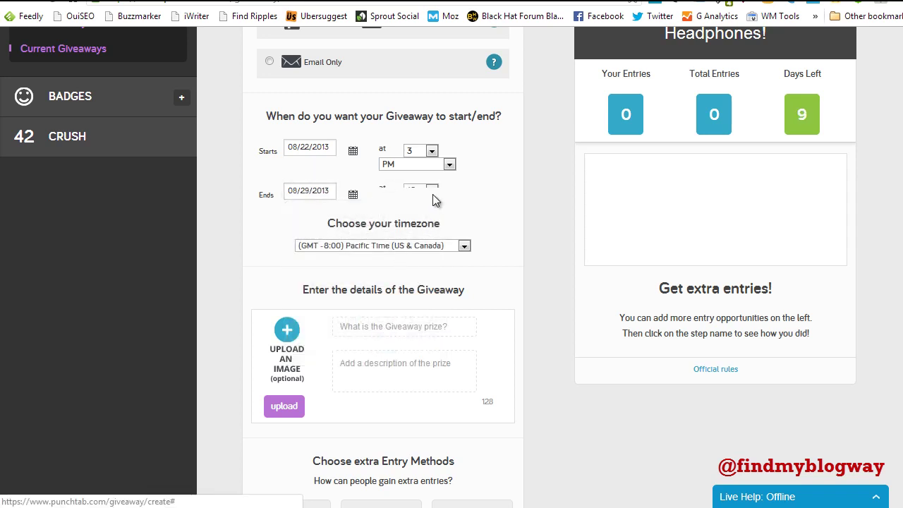
pyautogui.click(430, 194)
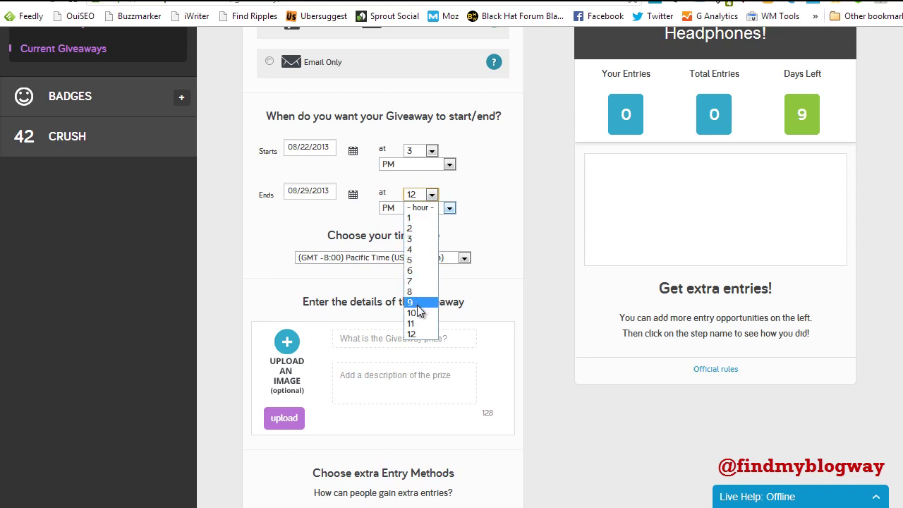
pyautogui.click(419, 259)
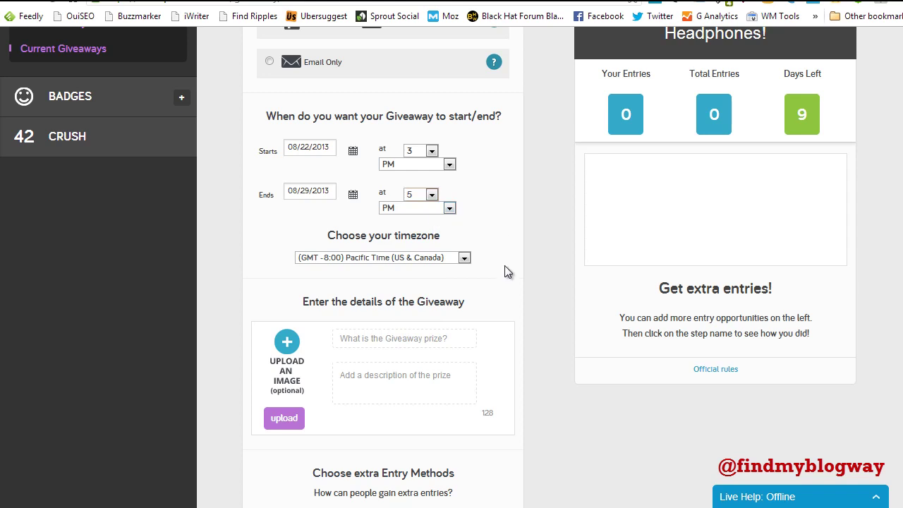
pyautogui.click(464, 258)
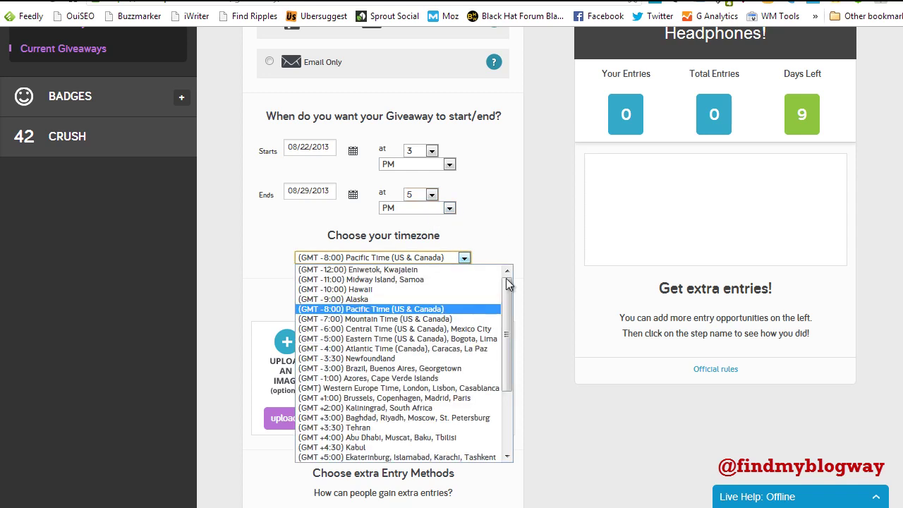
pyautogui.click(407, 393)
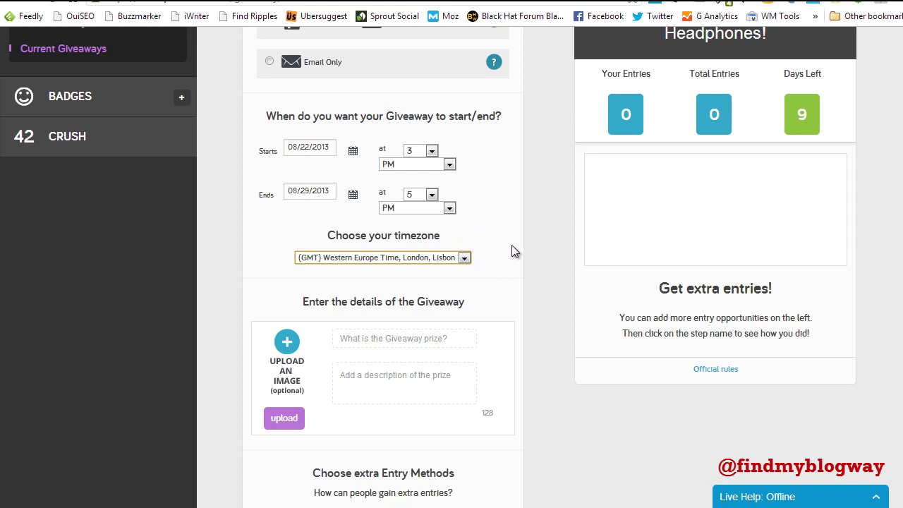
# Enter 'Bowers & Wilkins P3 Headphones' as the giveaway prize.
pyautogui.scroll(-1, 519, 233)
pyautogui.scroll(-1, 523, 206)
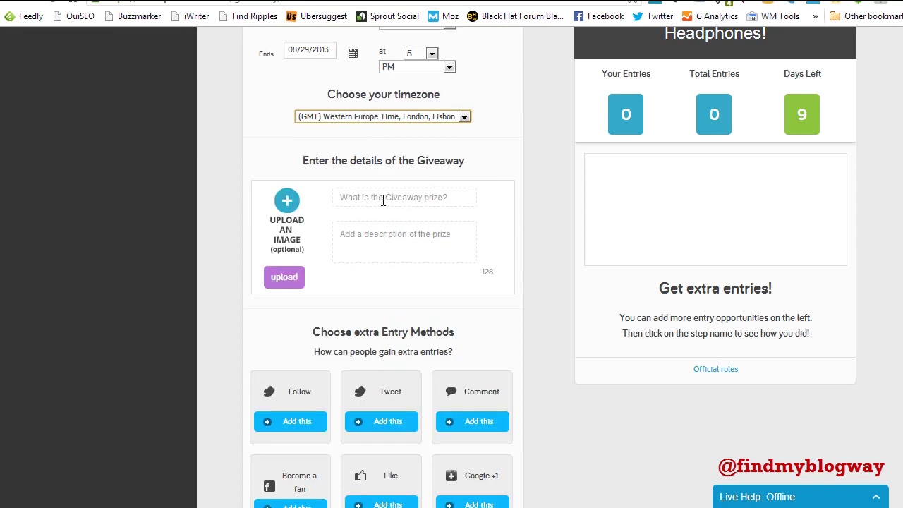
pyautogui.click(388, 196)
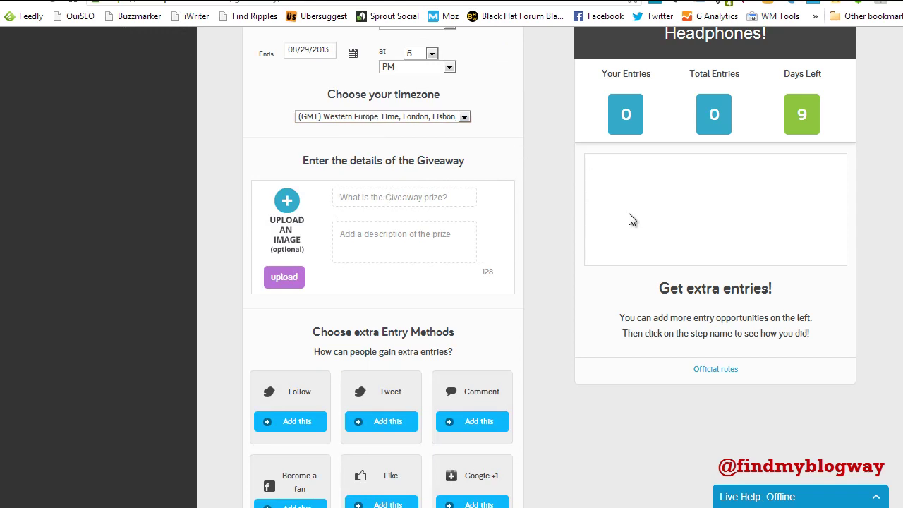
pyautogui.scroll(1, 588, 268)
pyautogui.scroll(3, 590, 280)
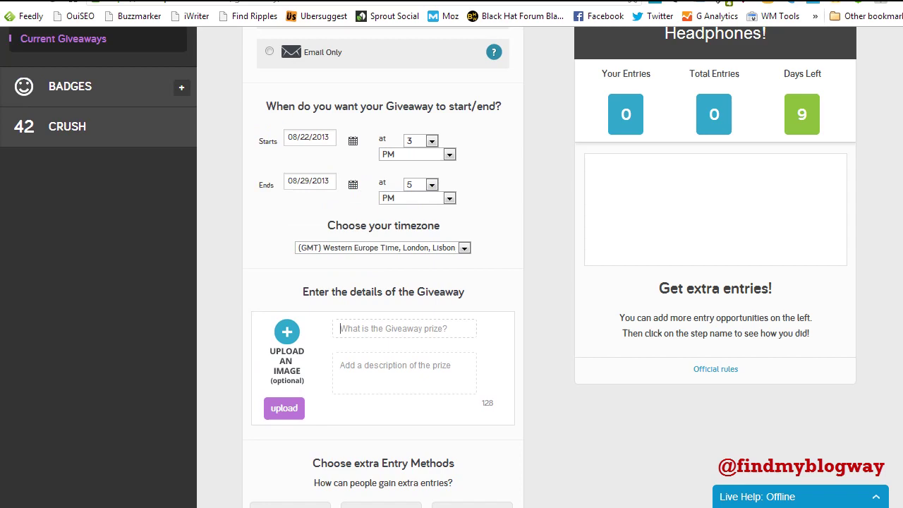
pyautogui.scroll(1, 582, 187)
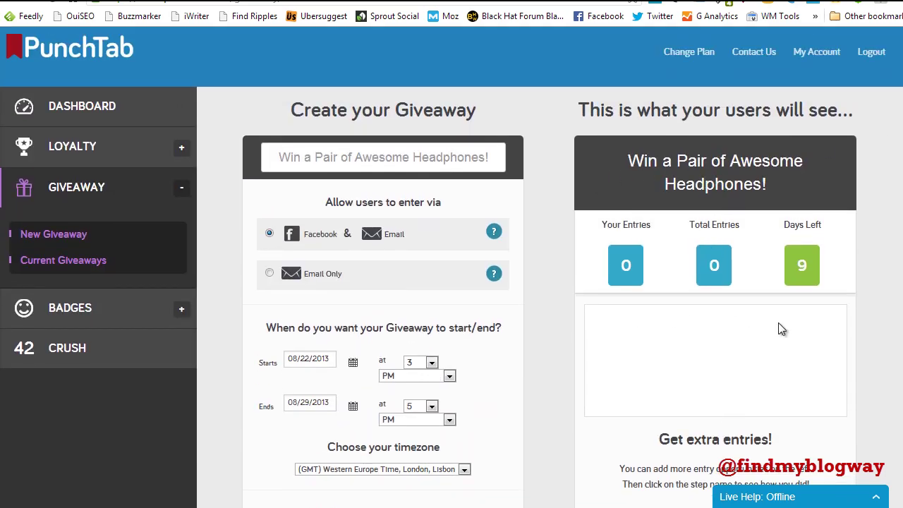
pyautogui.scroll(-4, 715, 360)
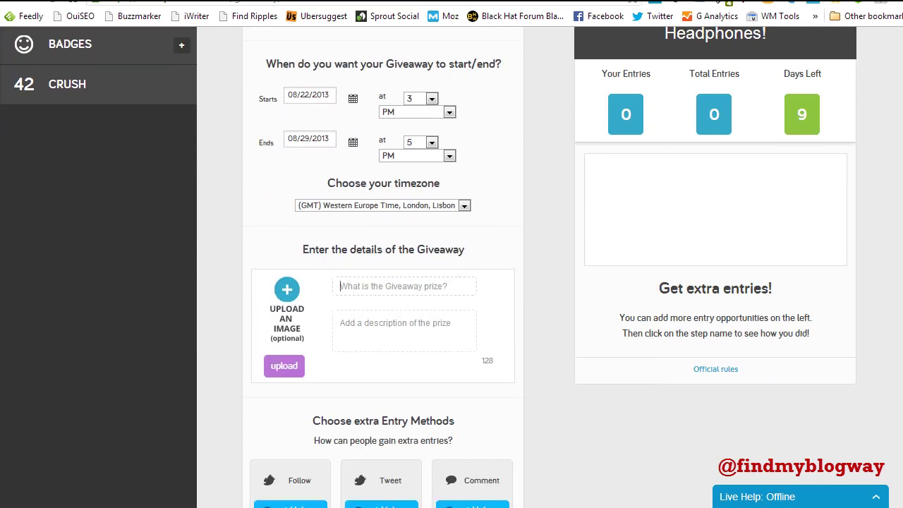
pyautogui.scroll(-1, 875, 236)
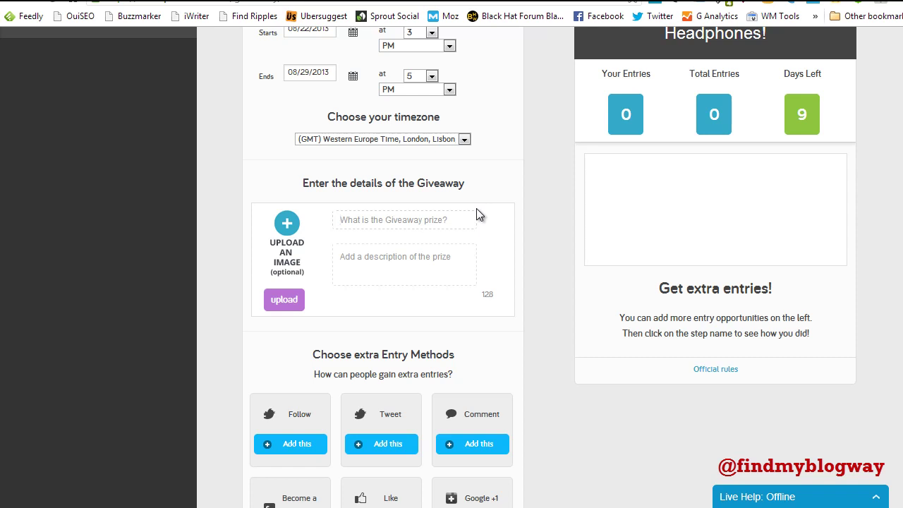
pyautogui.write('Bowers ')
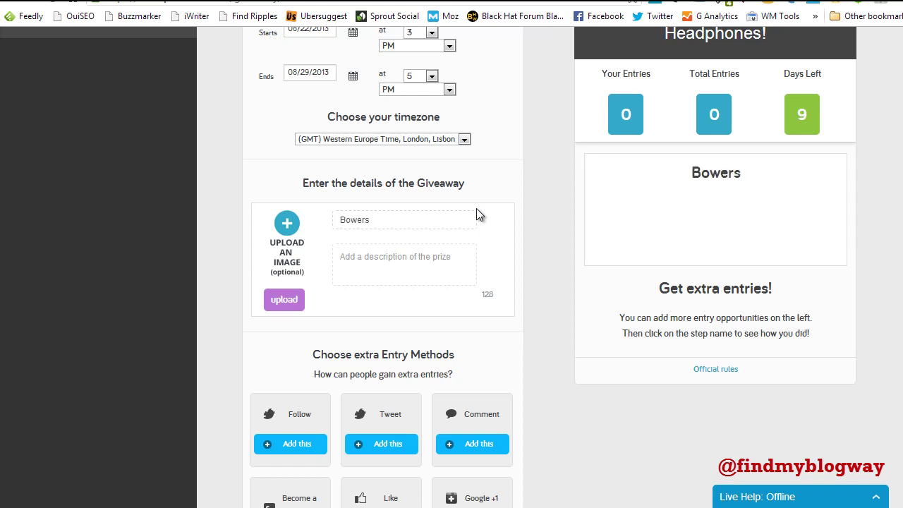
pyautogui.write('& Wilkins ')
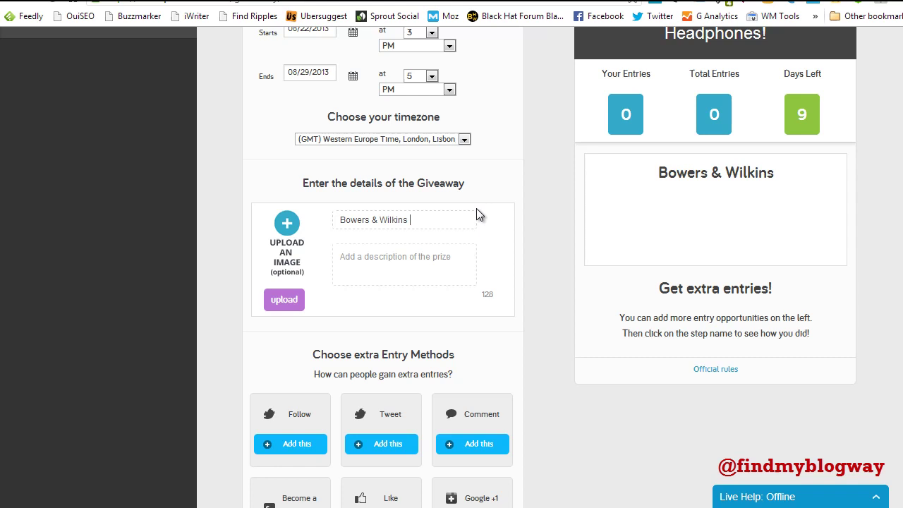
pyautogui.write('P3 Head')
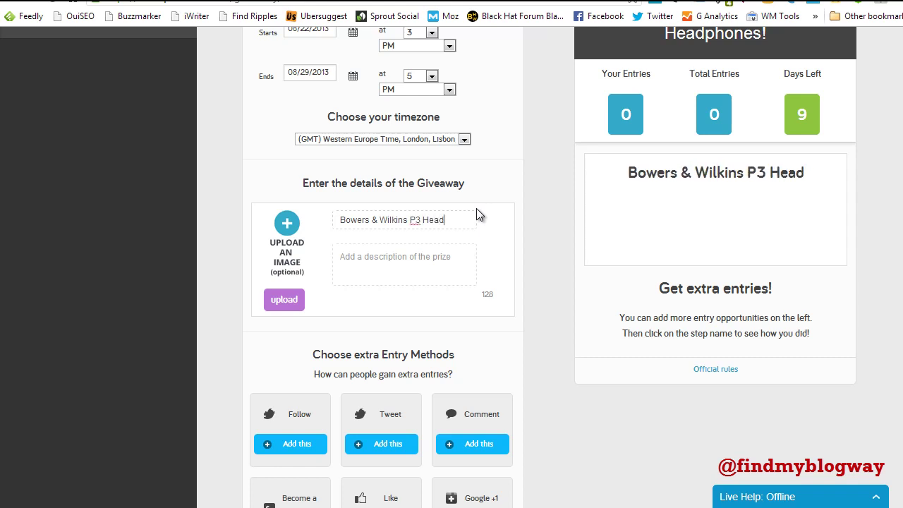
pyautogui.write('phones')
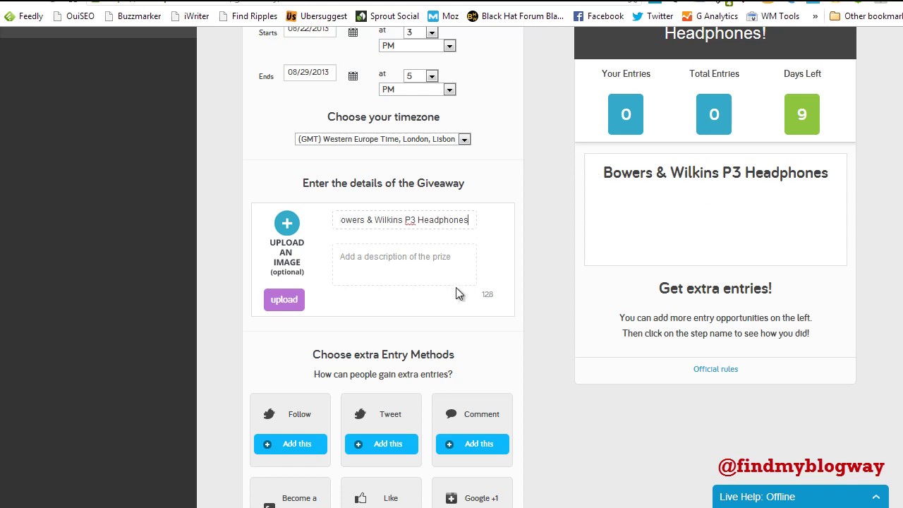
# Describe the prize: 'Don't miss out on this opportunity to win a pair of the amazing B&W P3 headphones!'.
pyautogui.click(383, 258)
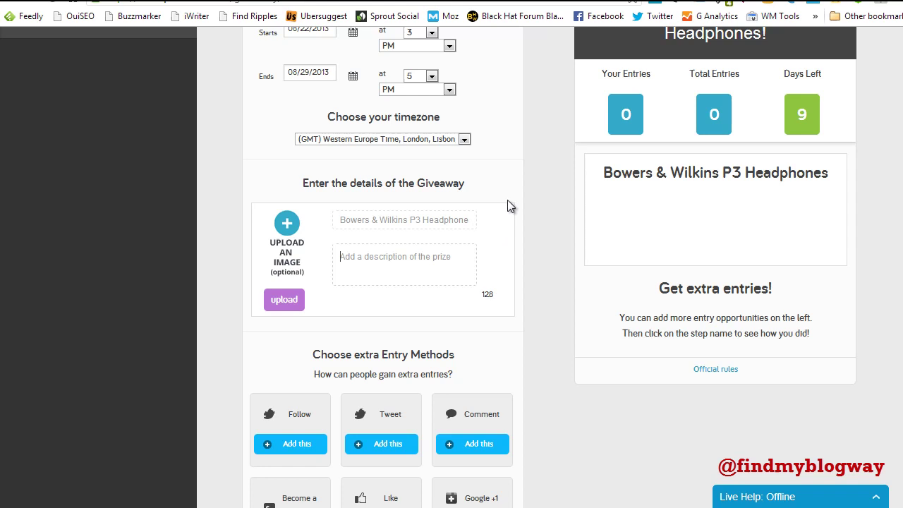
pyautogui.write("Don't ")
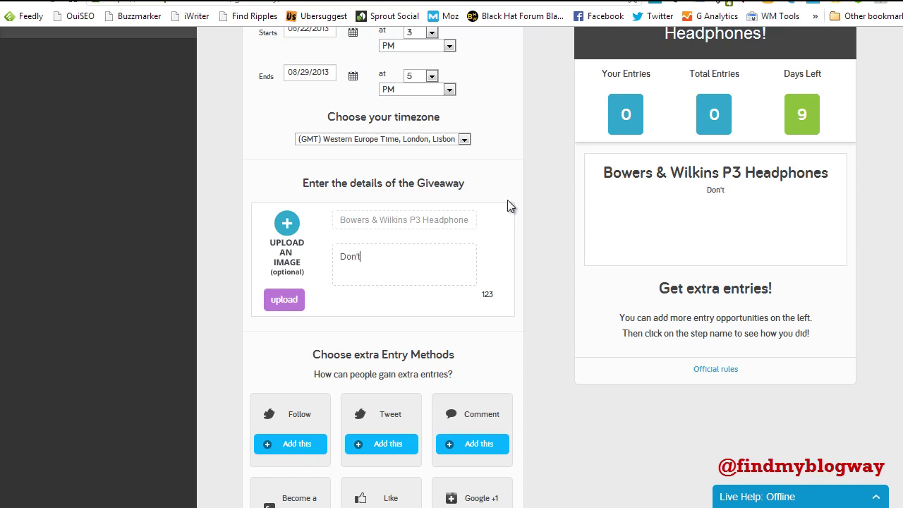
pyautogui.write('miss out ')
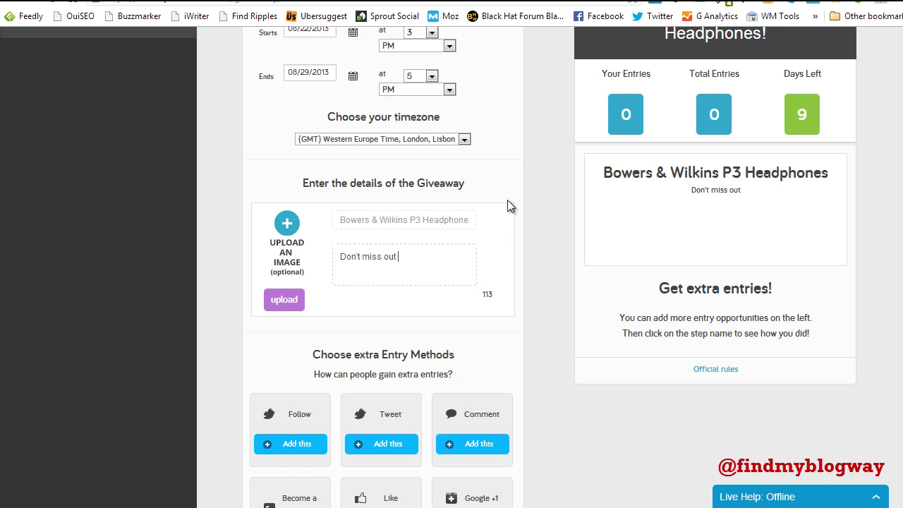
pyautogui.write('on this opportunity to ')
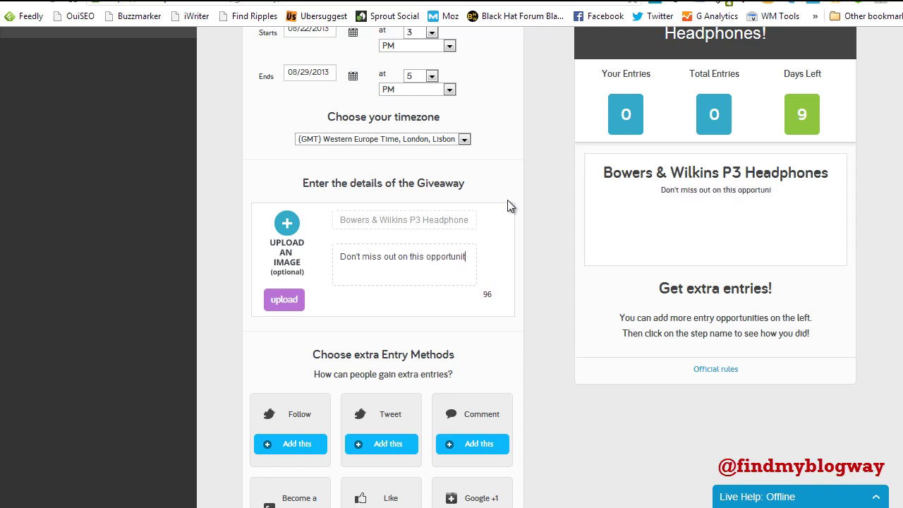
pyautogui.write('win a ')
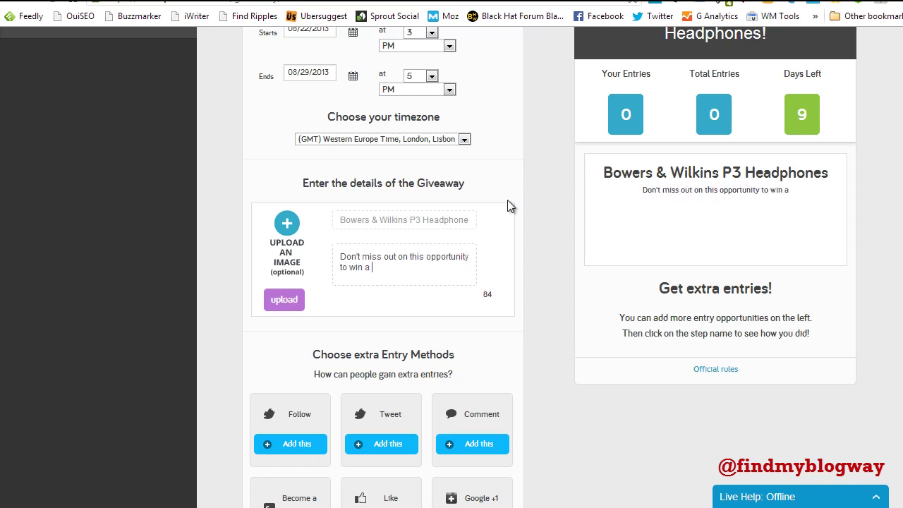
pyautogui.write('pair o')
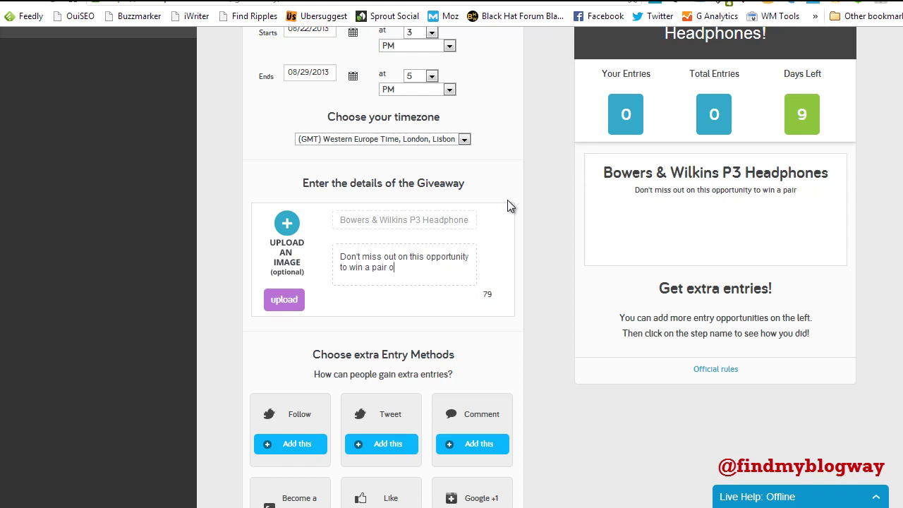
pyautogui.write('f the amazing ')
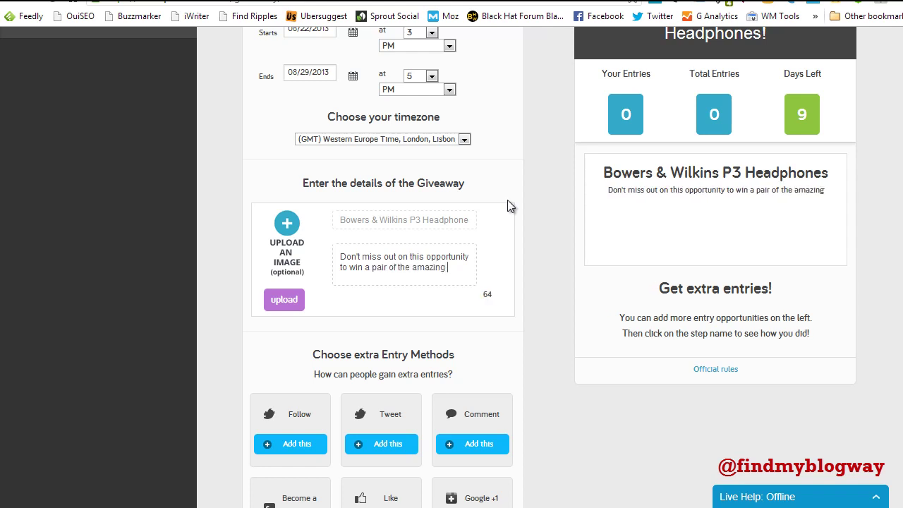
pyautogui.write('B&W P')
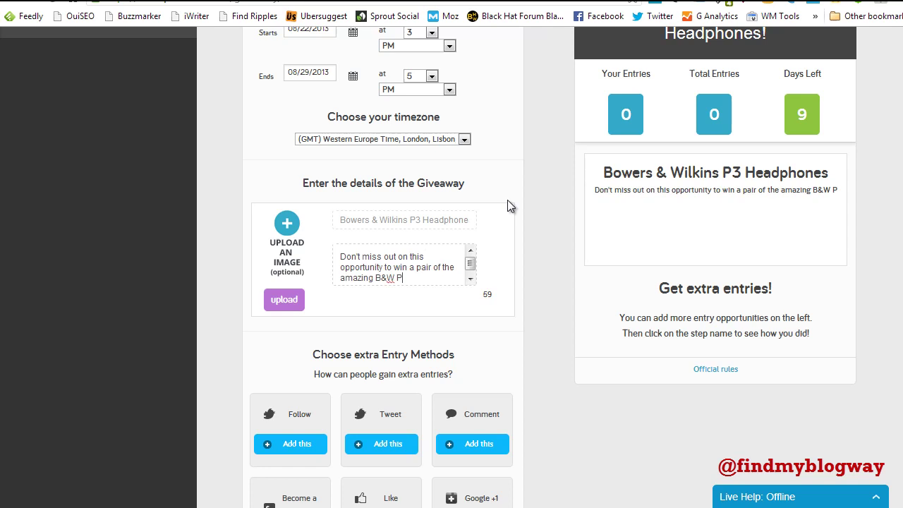
pyautogui.write('3 headphones')
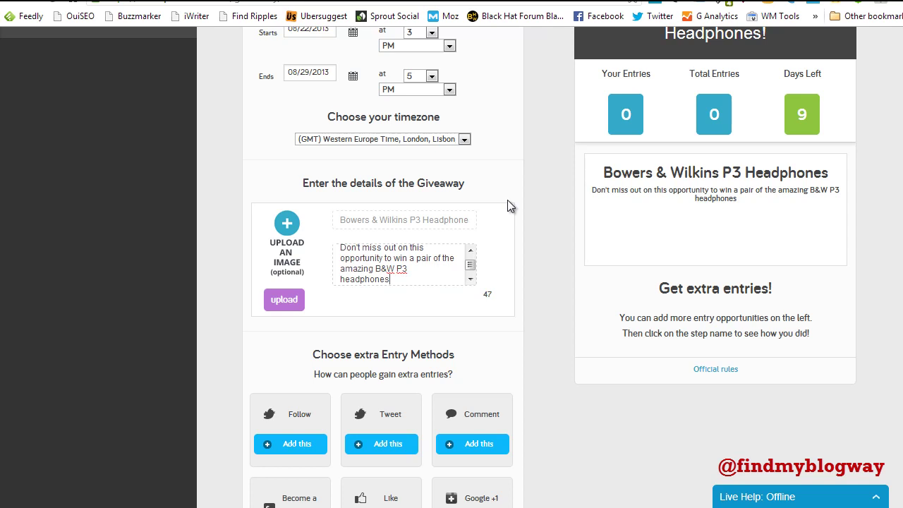
pyautogui.write('.')
pyautogui.press('BackSpace')
pyautogui.write('!')
pyautogui.click(284, 300)
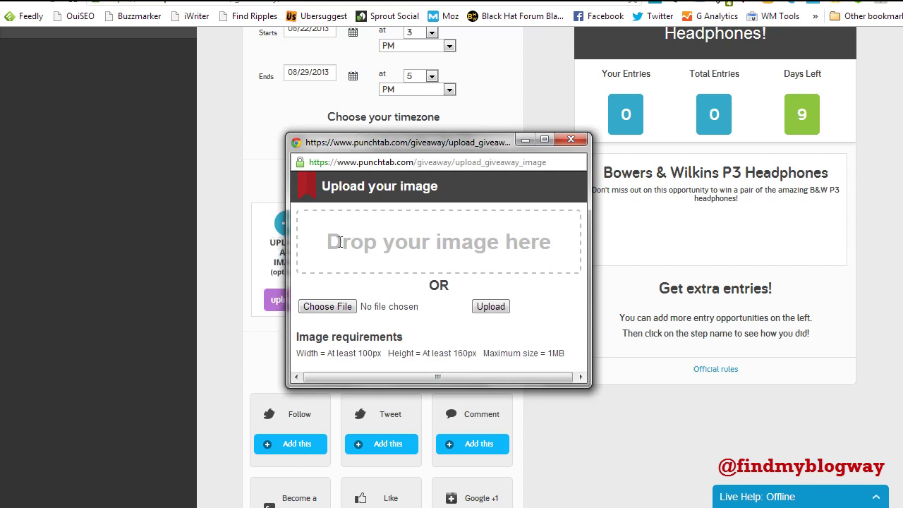
pyautogui.moveTo(297, 354); pyautogui.dragTo(384, 353)
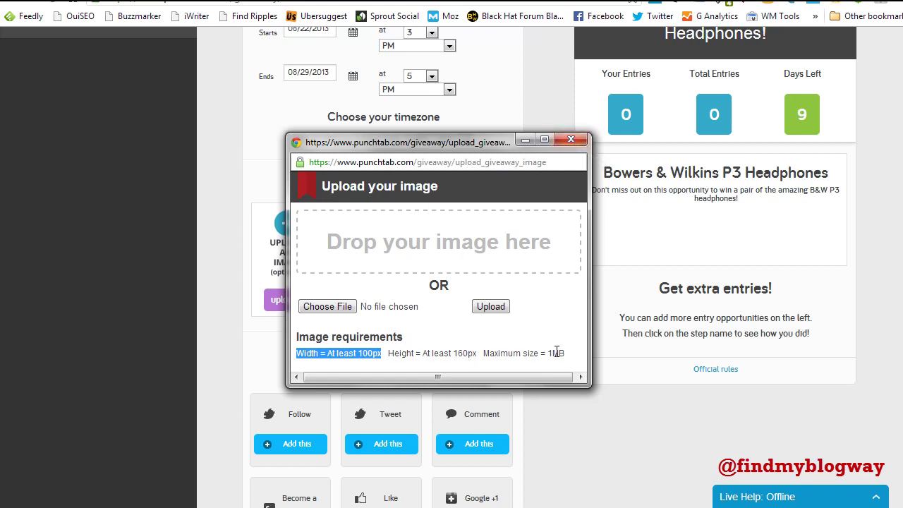
pyautogui.click(582, 140)
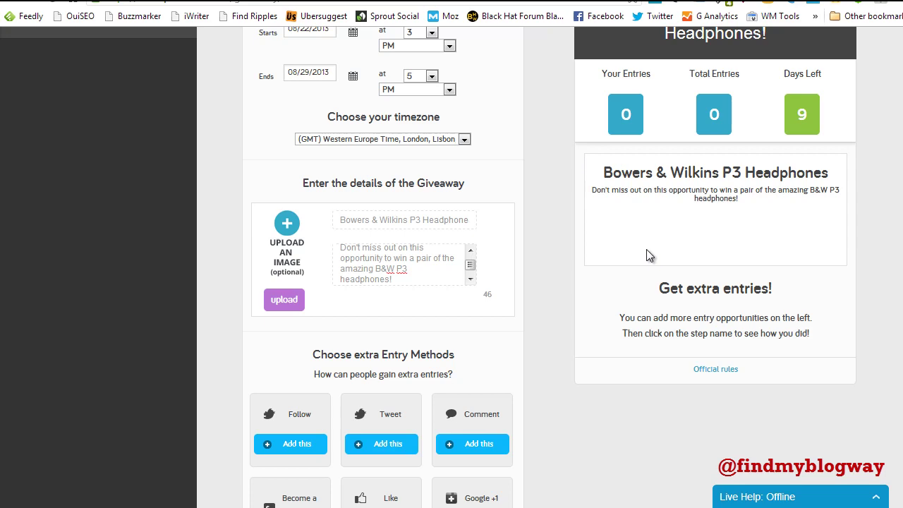
pyautogui.scroll(-2, 544, 260)
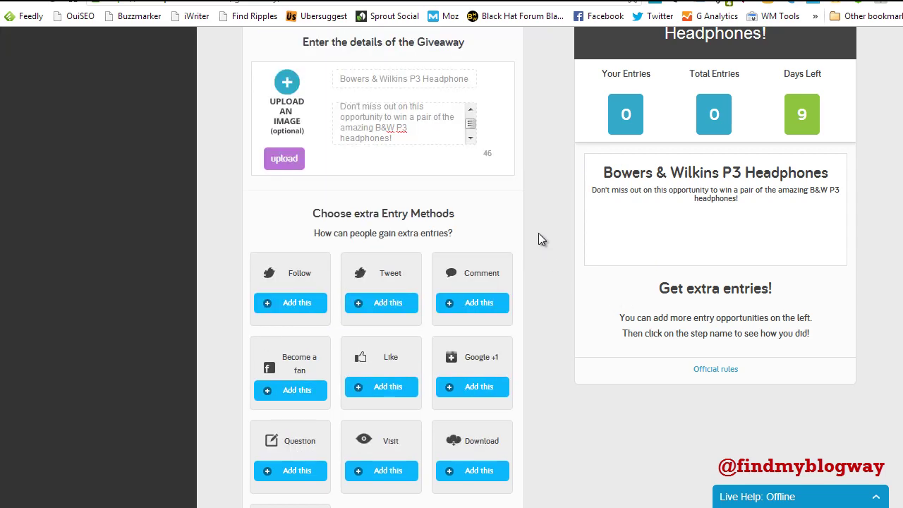
pyautogui.scroll(-1, 538, 231)
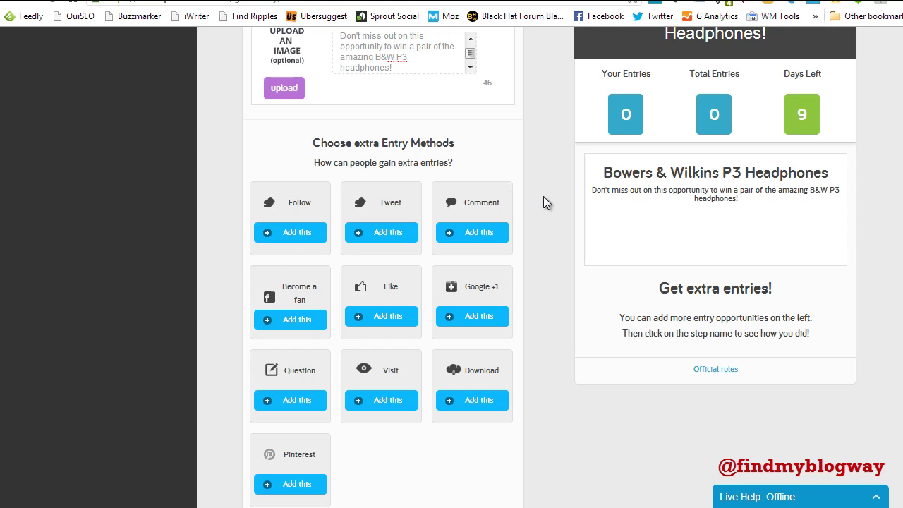
pyautogui.scroll(-1, 547, 196)
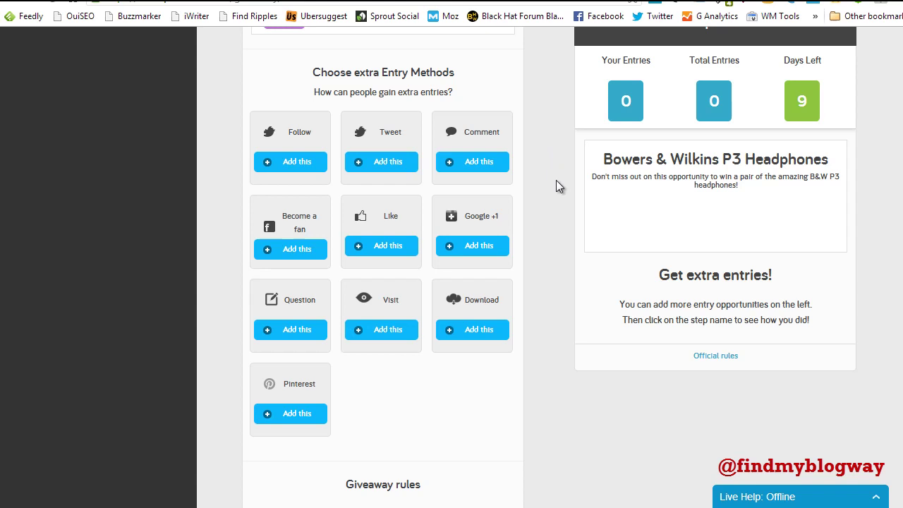
pyautogui.click(385, 251)
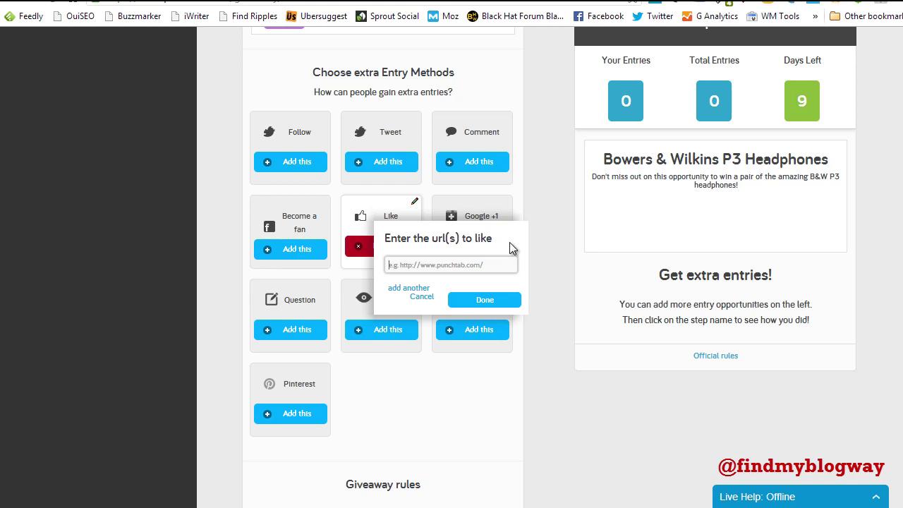
pyautogui.write('http://face')
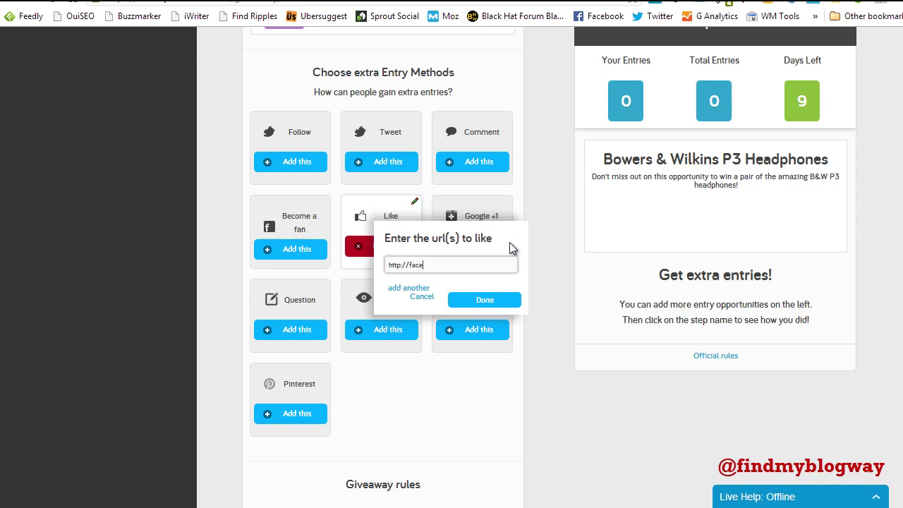
pyautogui.write('book.com')
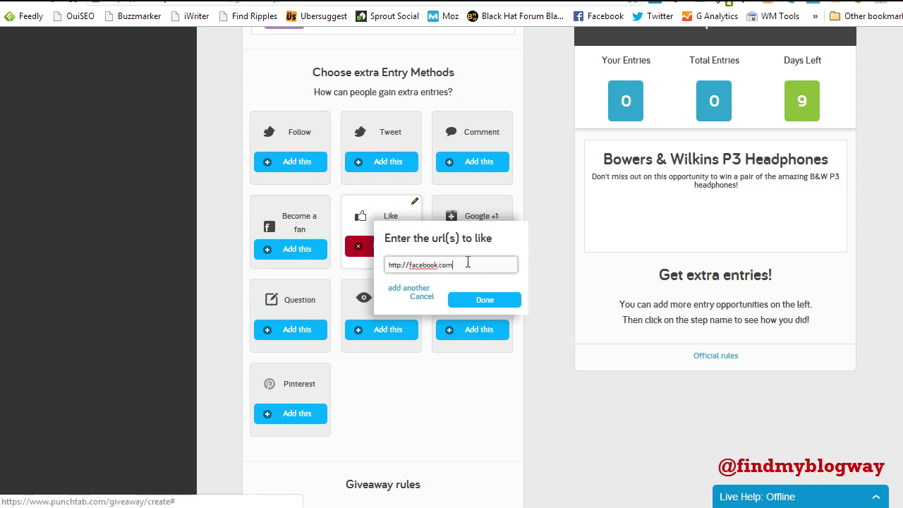
pyautogui.moveTo(468, 262); pyautogui.dragTo(410, 267)
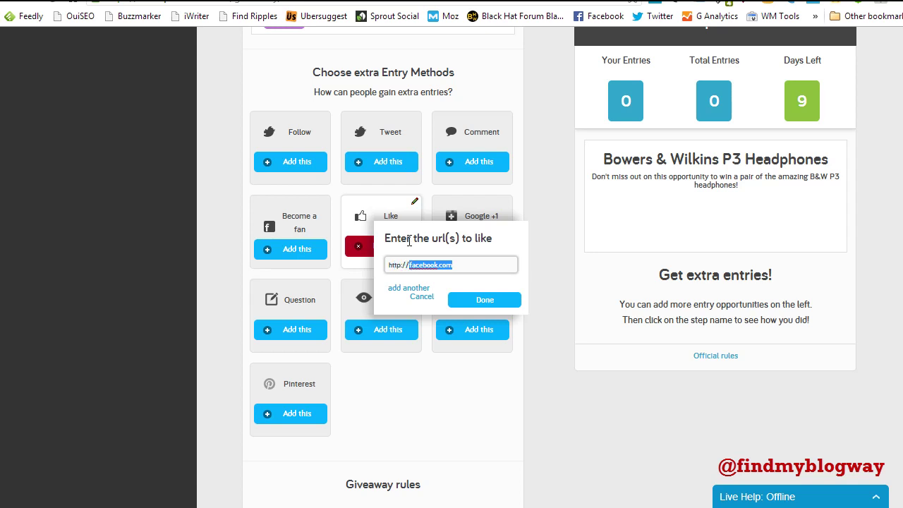
pyautogui.write('findmyblogway.com/l')
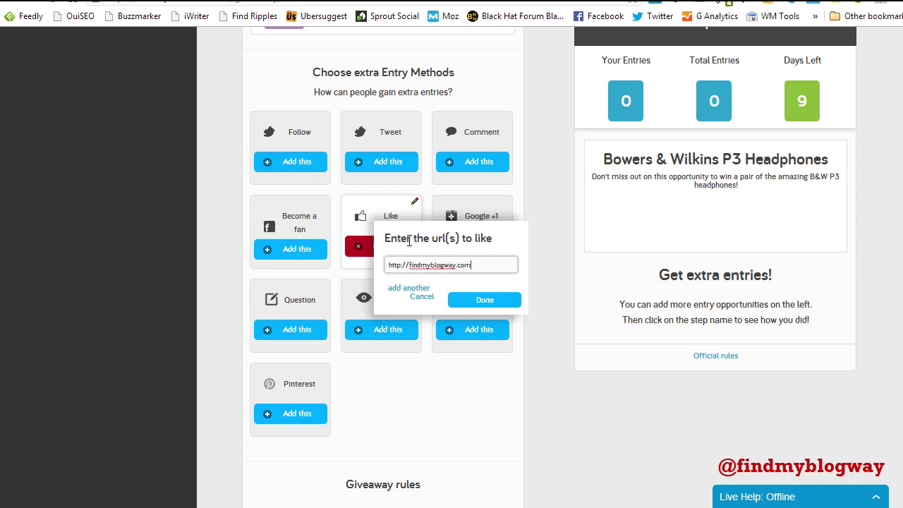
pyautogui.write('ink-prospecting/')
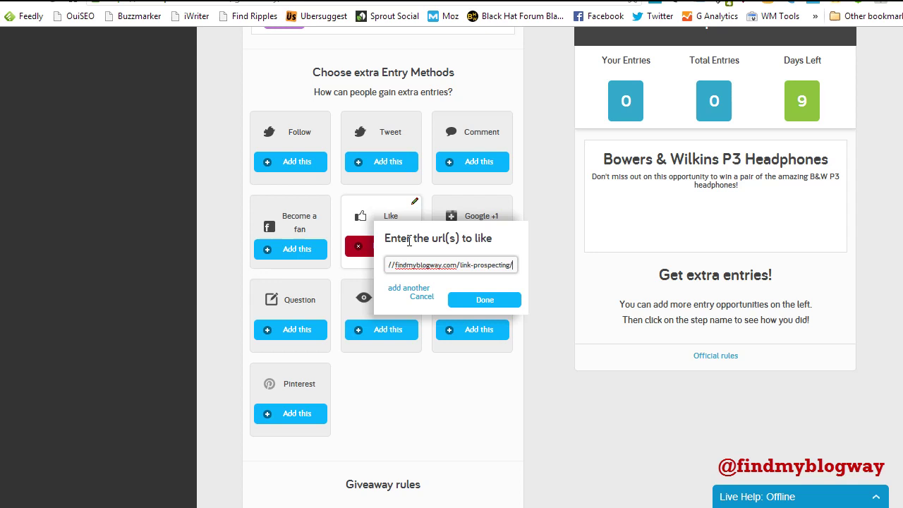
pyautogui.click(485, 311)
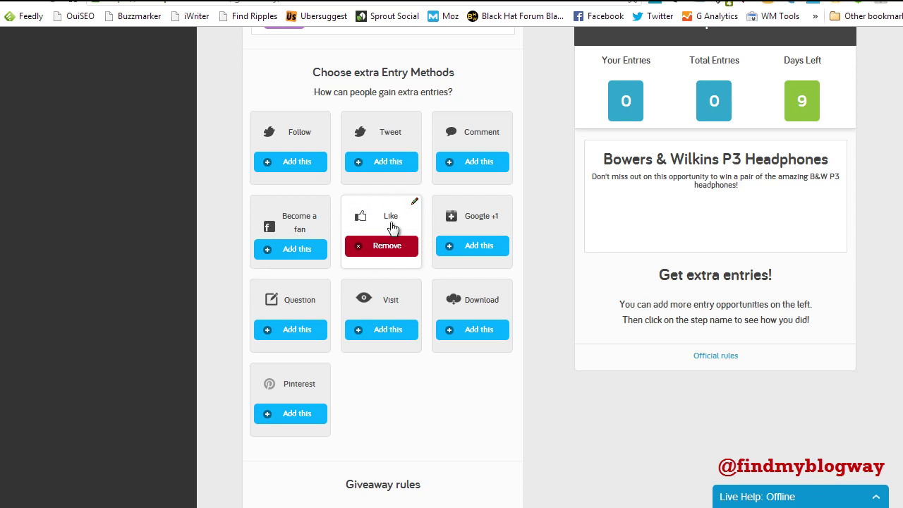
# Add a Become a fan entry for the FindMyBlogWay Facebook page.
pyautogui.click(304, 257)
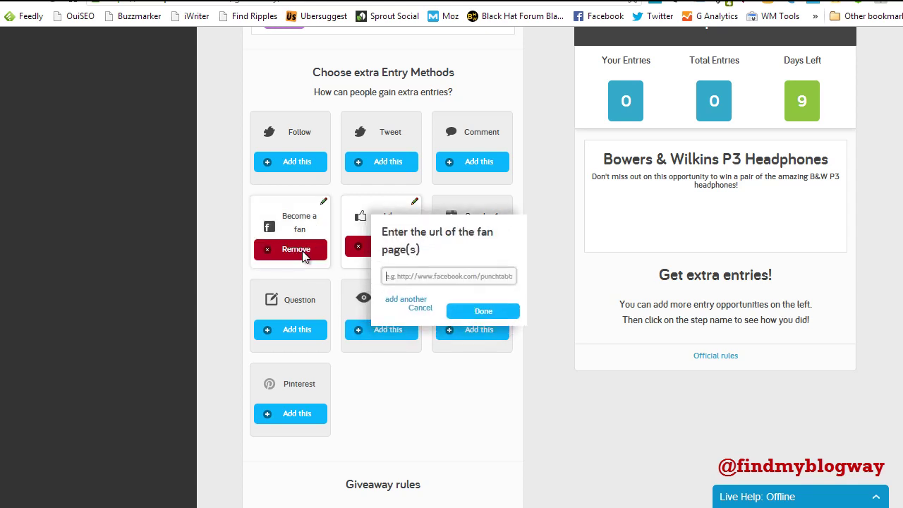
pyautogui.write('facebook.com')
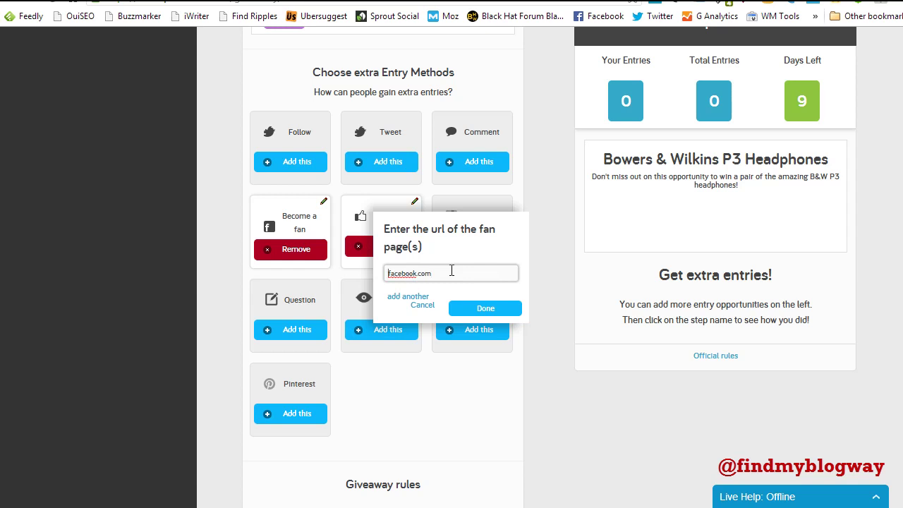
pyautogui.write('http://')
pyautogui.write('/FindMyBlogWay')
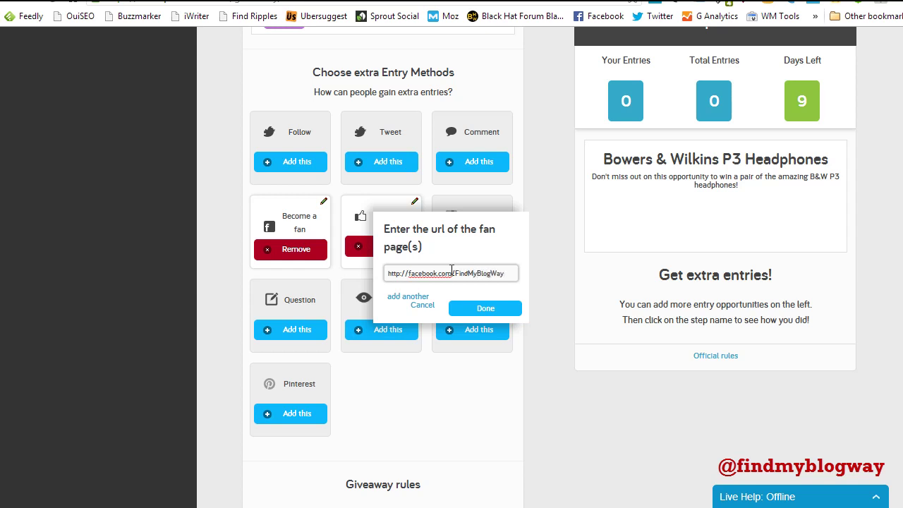
pyautogui.click(490, 312)
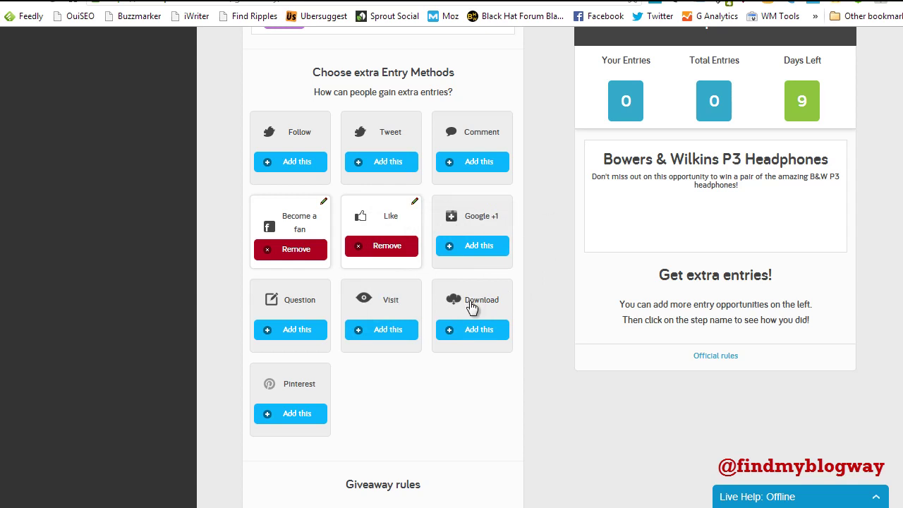
# Add a Twitter Follow entry for the findmyblogway screen name.
pyautogui.click(293, 166)
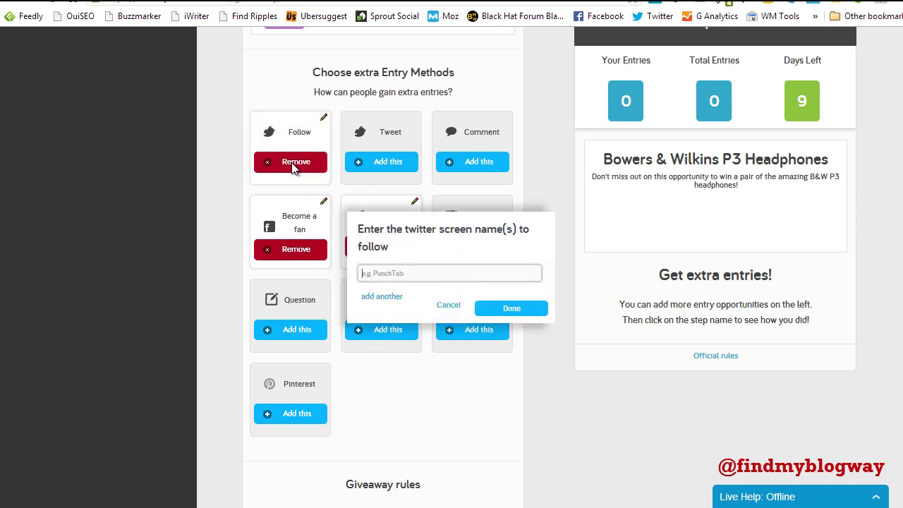
pyautogui.write('findmyblogway')
pyautogui.click(508, 309)
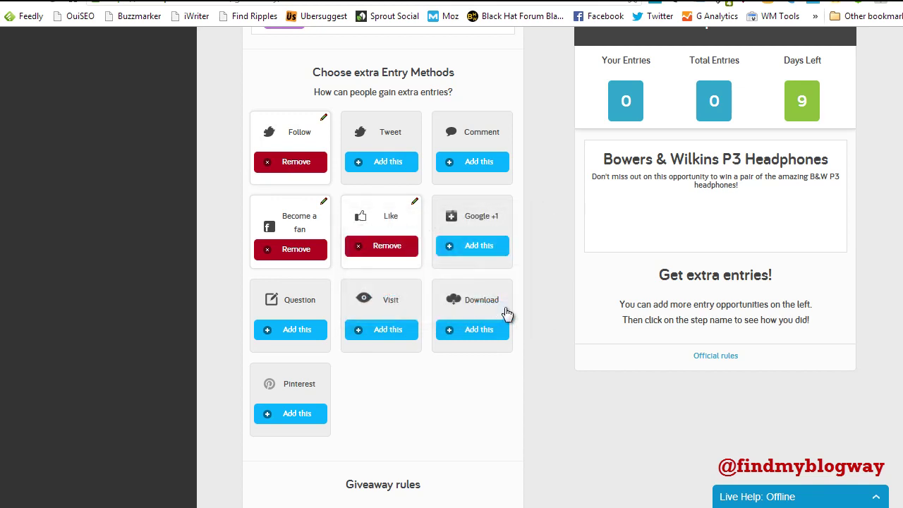
pyautogui.click(384, 167)
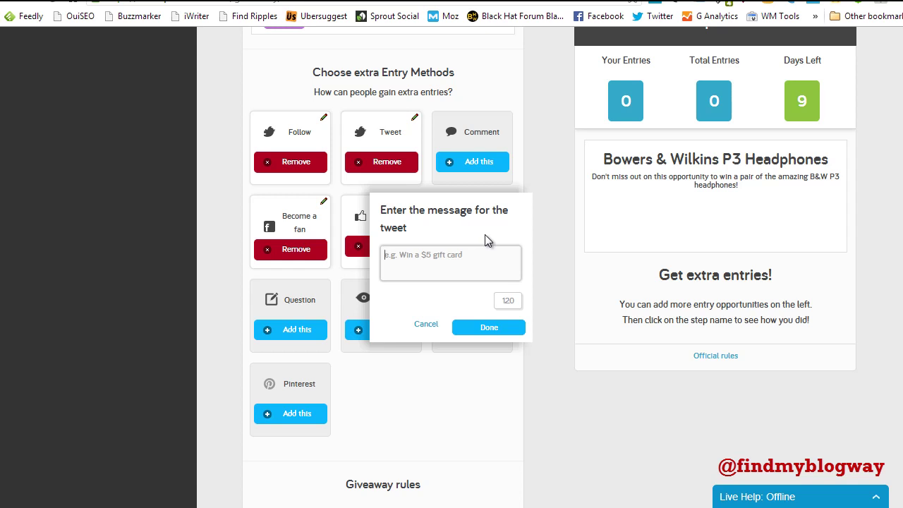
pyautogui.click(466, 255)
pyautogui.write("Can't believe @findmy")
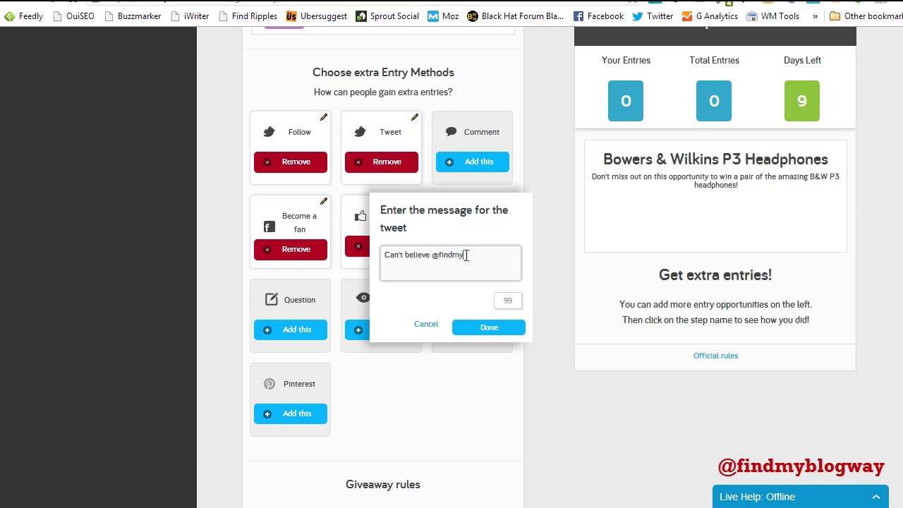
pyautogui.write('blogway are giving away ')
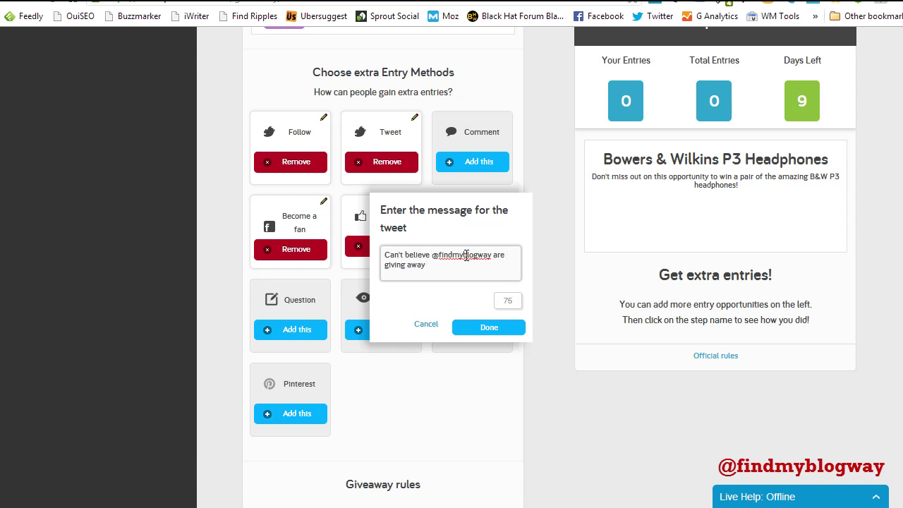
pyautogui.write('some new P3 headphones')
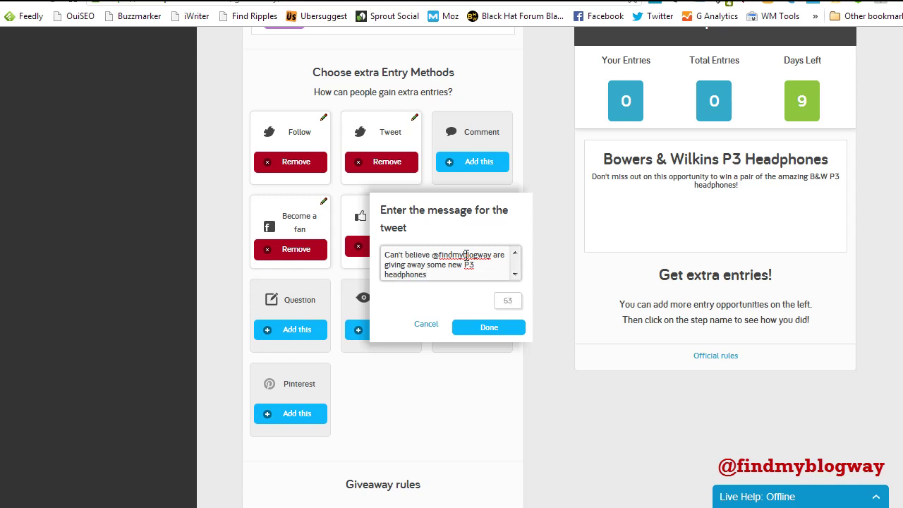
pyautogui.write('!? Been after these for ages')
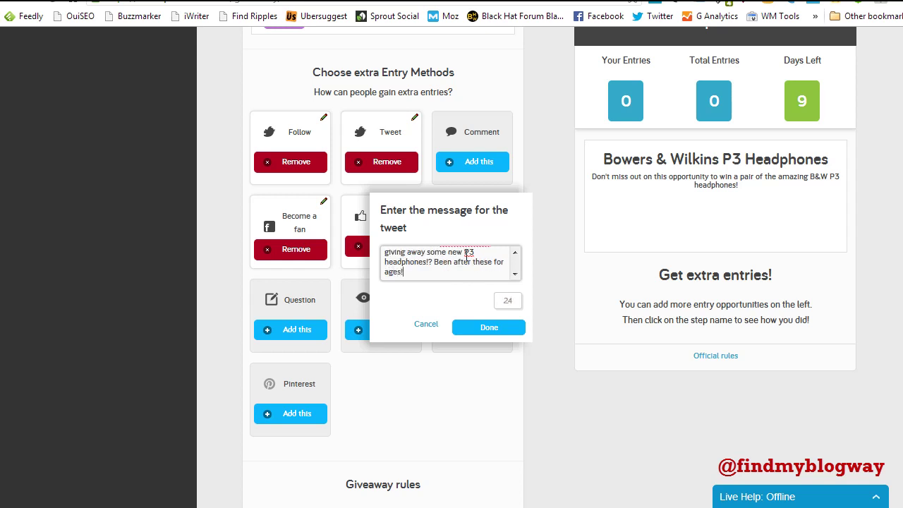
pyautogui.write('!')
# Review the tweet message text and confirm the Tweet entry step.
pyautogui.hotkey('ctrl', 'a')
pyautogui.scroll(2, 386, 250)
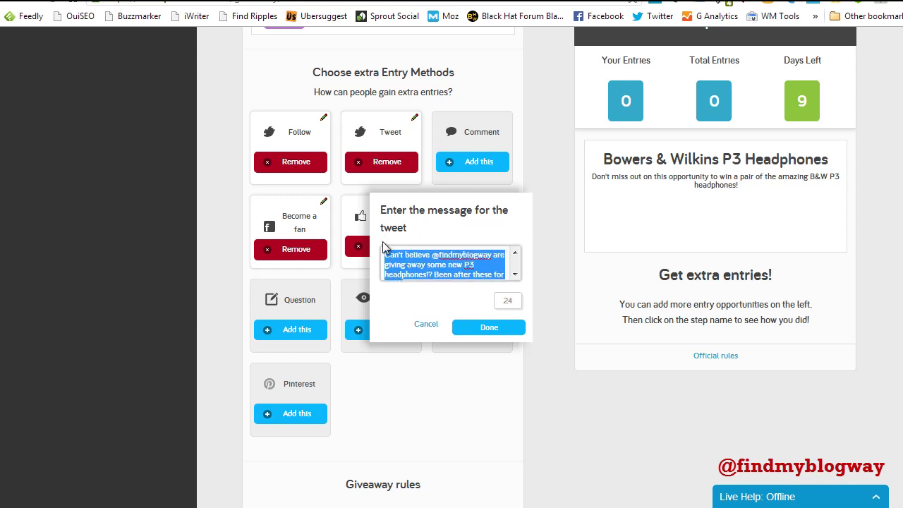
pyautogui.click(429, 274)
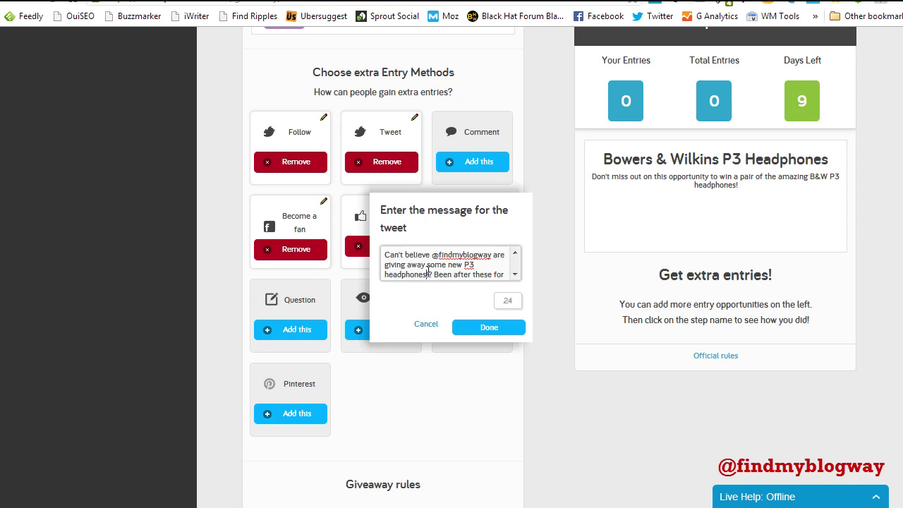
pyautogui.scroll(-1, 465, 265)
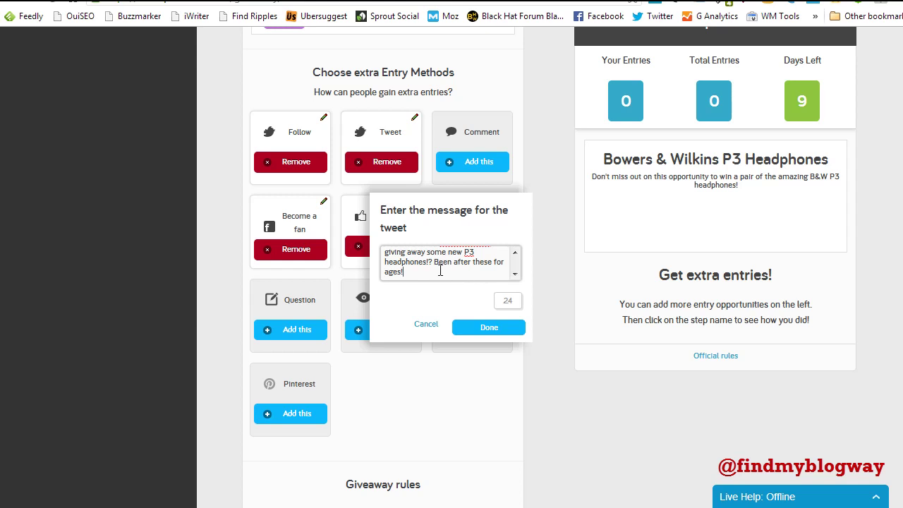
pyautogui.scroll(1, 443, 272)
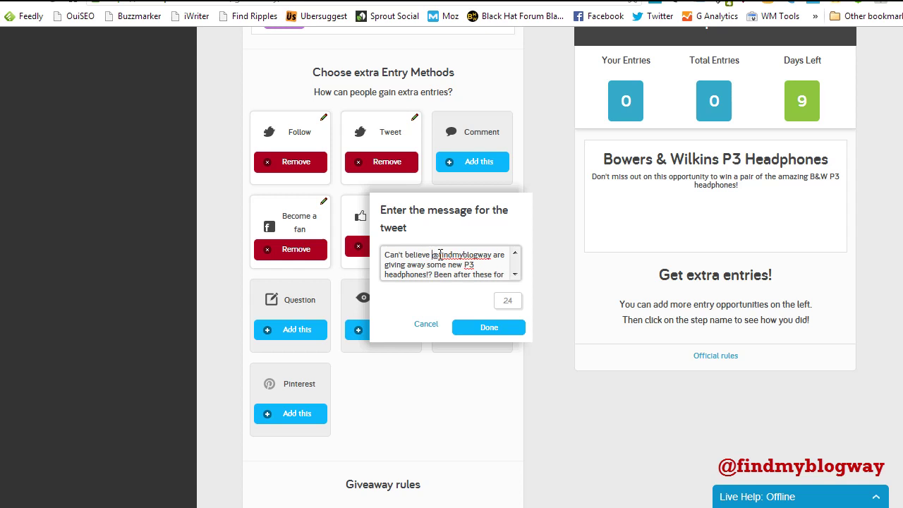
pyautogui.moveTo(432, 255); pyautogui.dragTo(492, 256)
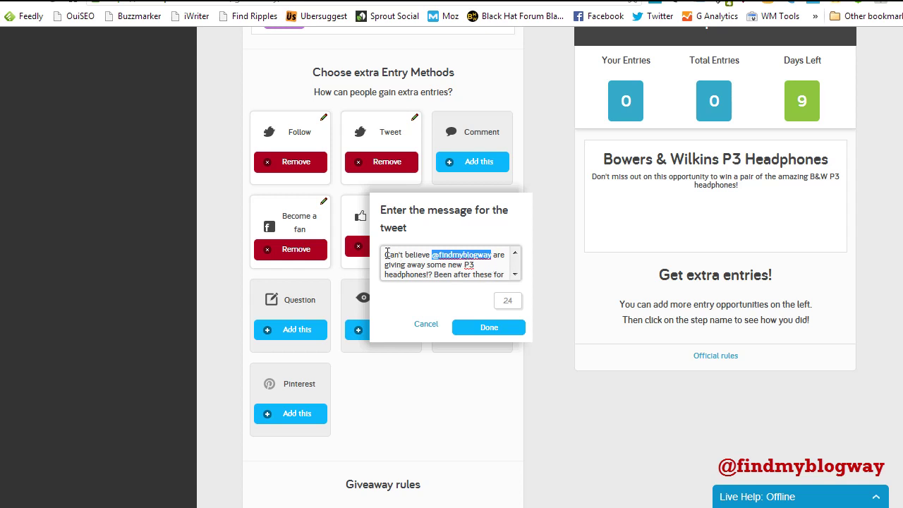
pyautogui.scroll(-1, 389, 254)
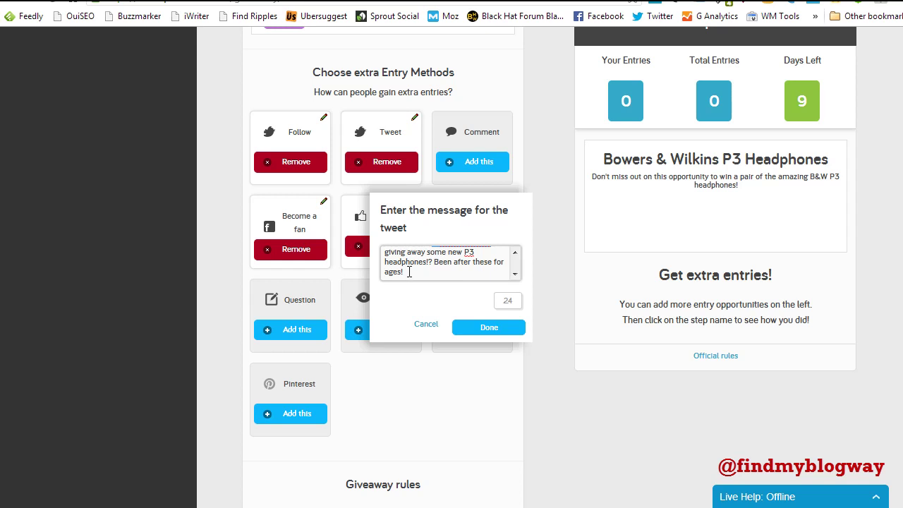
pyautogui.moveTo(409, 272); pyautogui.dragTo(383, 242)
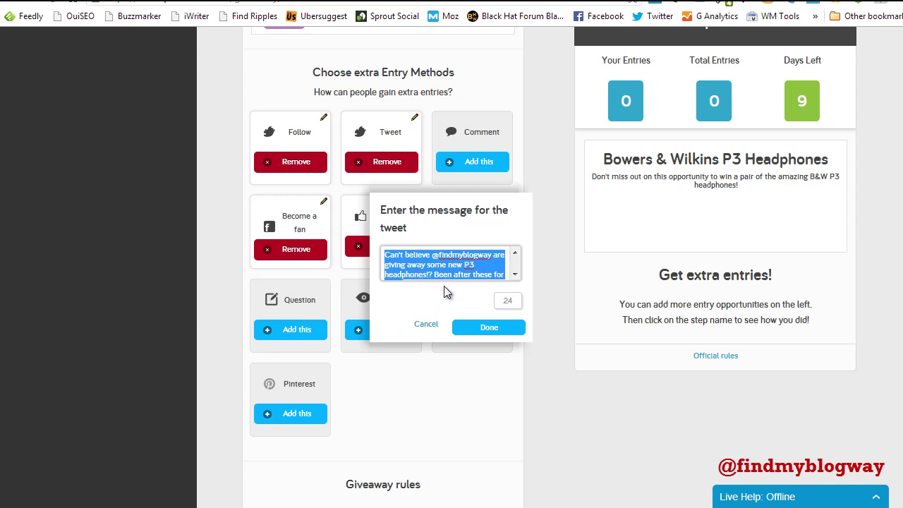
pyautogui.click(444, 274)
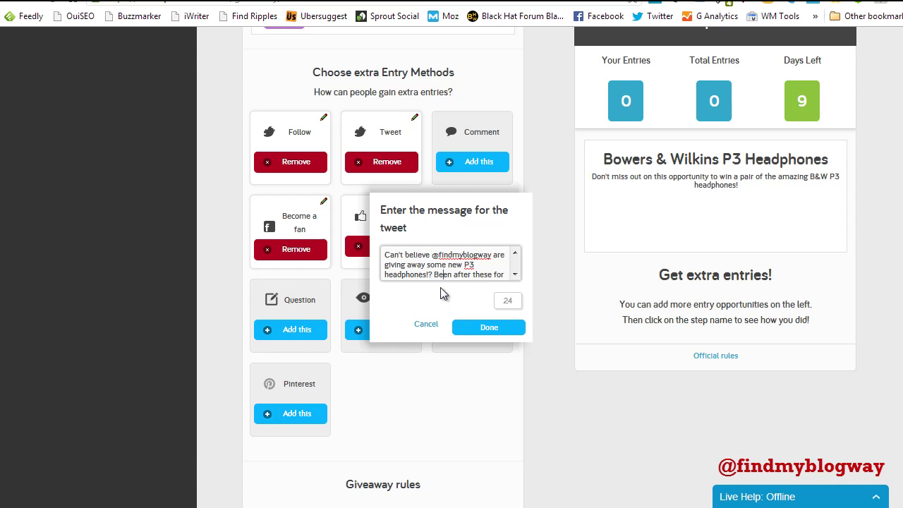
pyautogui.click(484, 329)
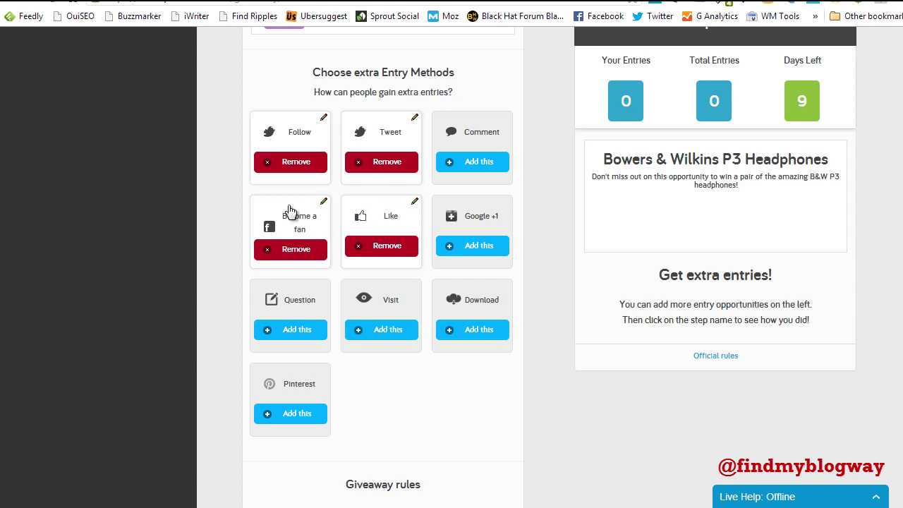
pyautogui.click(284, 330)
pyautogui.click(426, 316)
# Save the giveaway with its Follow, Tweet, Become a fan and Like entries.
pyautogui.scroll(-1, 532, 296)
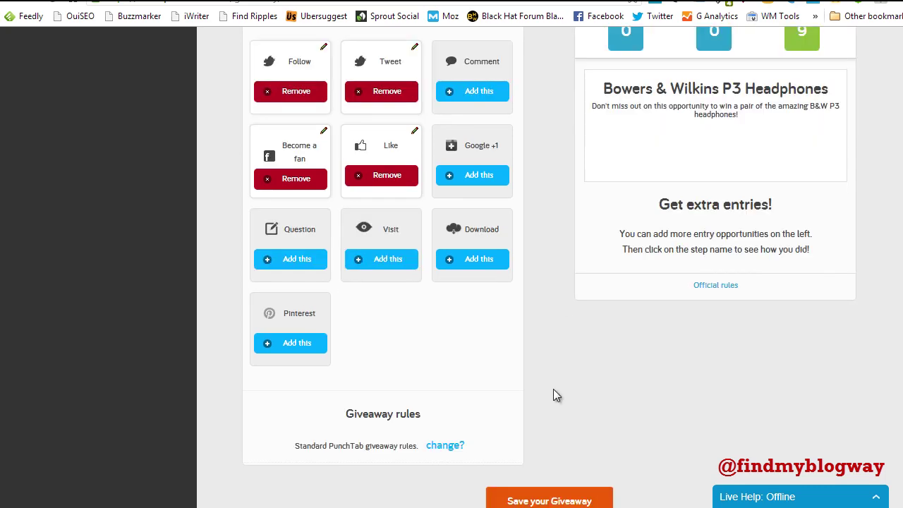
pyautogui.scroll(-1, 554, 395)
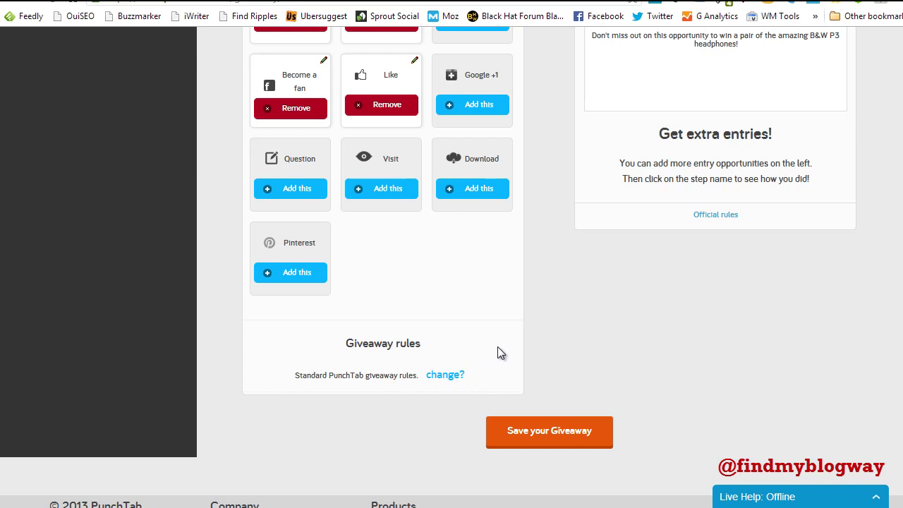
pyautogui.click(539, 436)
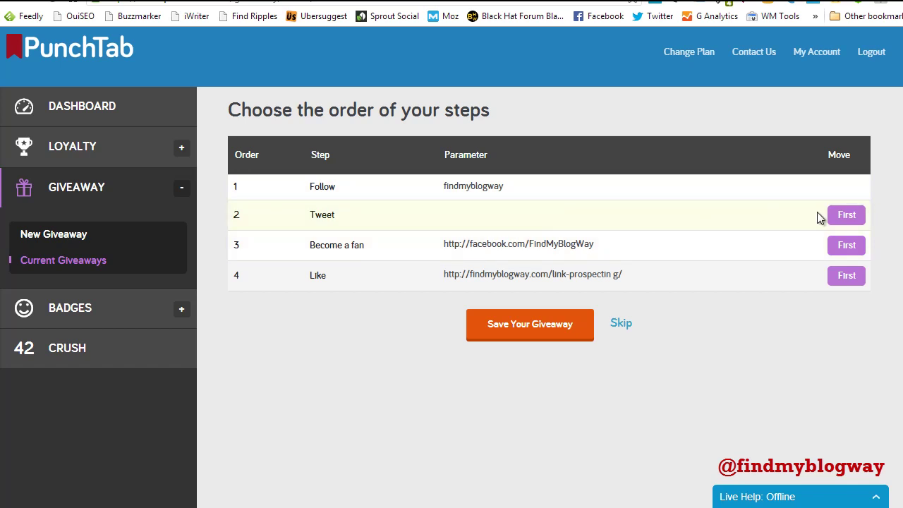
# Reorder the entry steps to Tweet, Like, Become a fan, Follow using the First buttons.
pyautogui.click(845, 221)
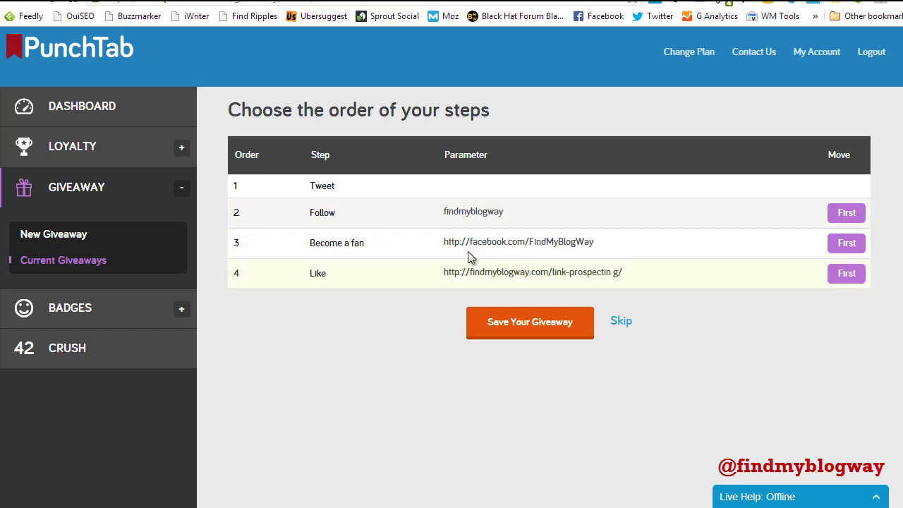
pyautogui.click(846, 275)
pyautogui.click(849, 276)
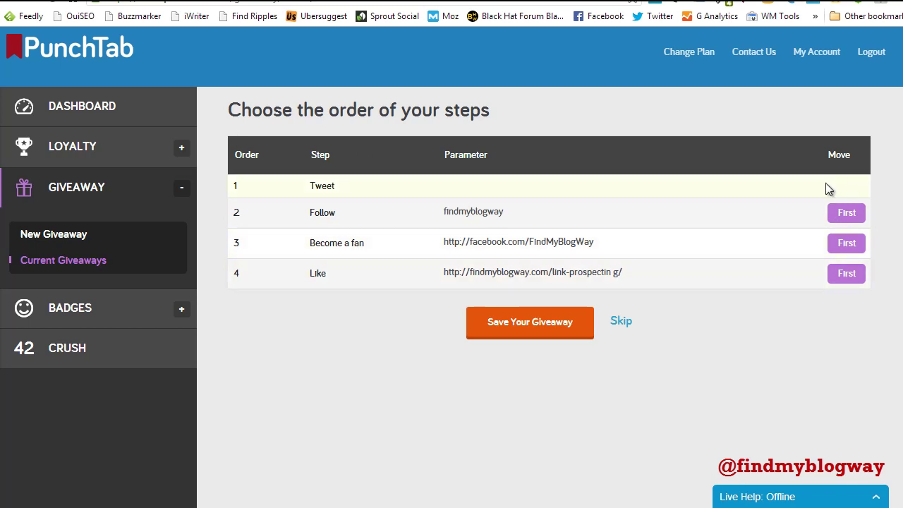
pyautogui.click(848, 244)
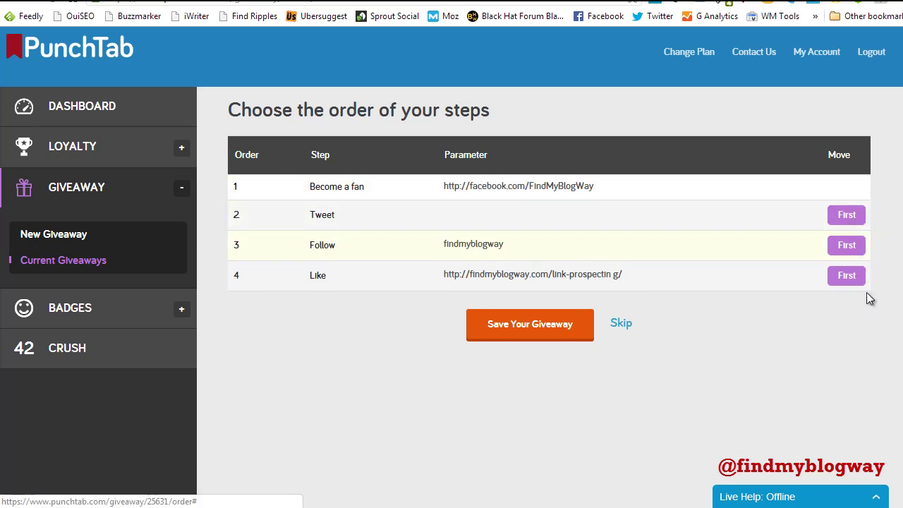
pyautogui.click(849, 280)
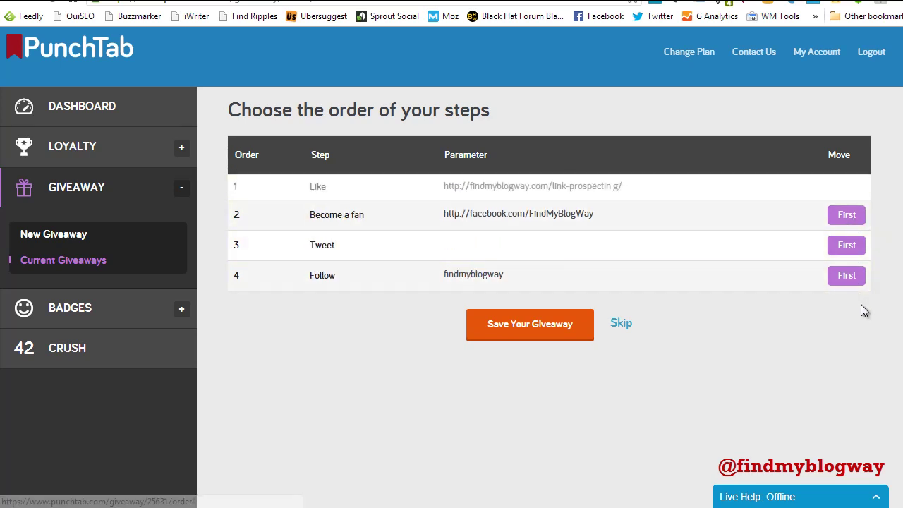
pyautogui.click(842, 246)
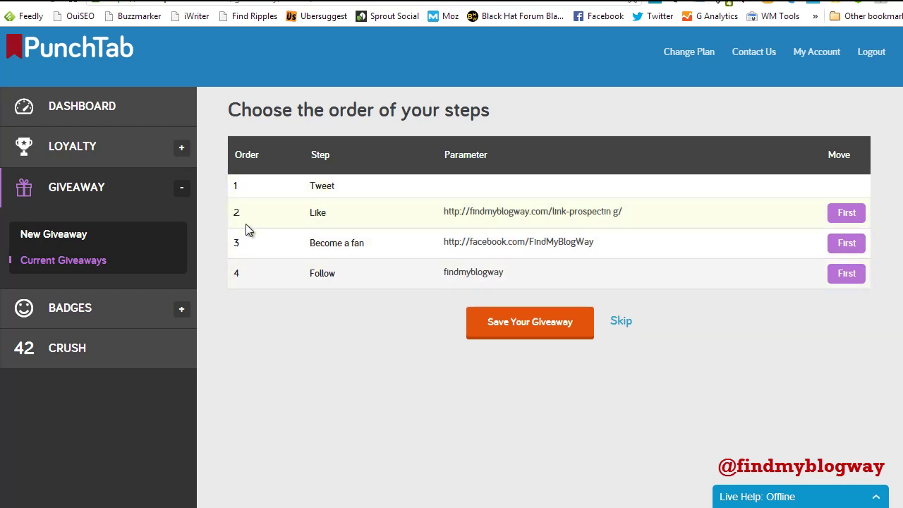
# Save the new entry-step order and scroll down the install page to the embed code snippet.
pyautogui.click(527, 329)
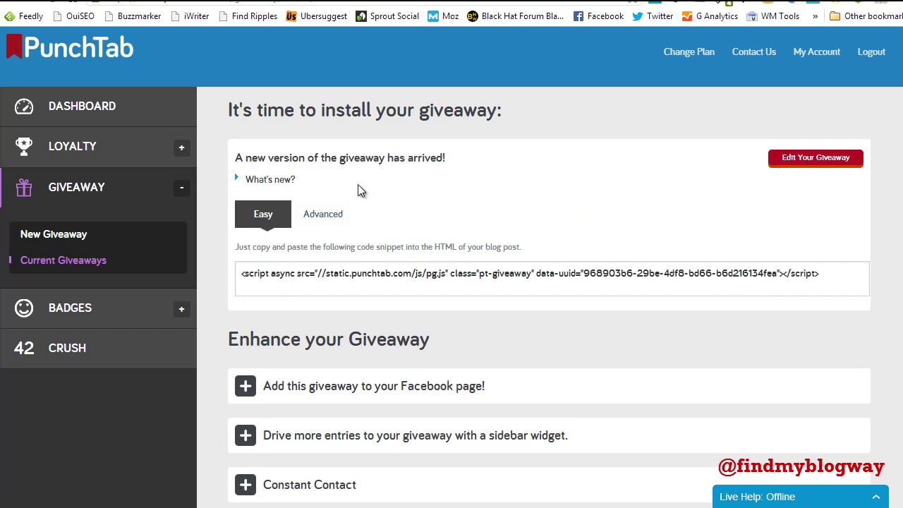
pyautogui.scroll(-2, 359, 184)
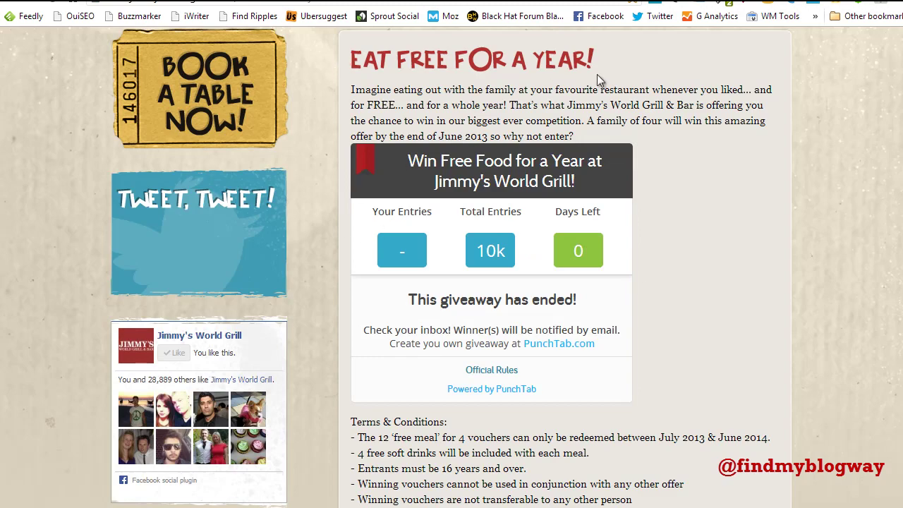
pyautogui.scroll(1, 695, 275)
pyautogui.scroll(-3, 684, 275)
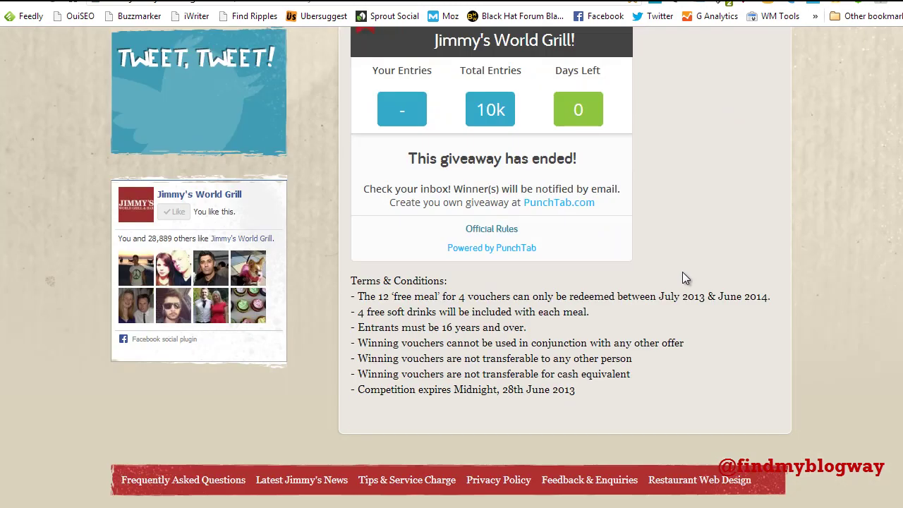
pyautogui.scroll(2, 621, 280)
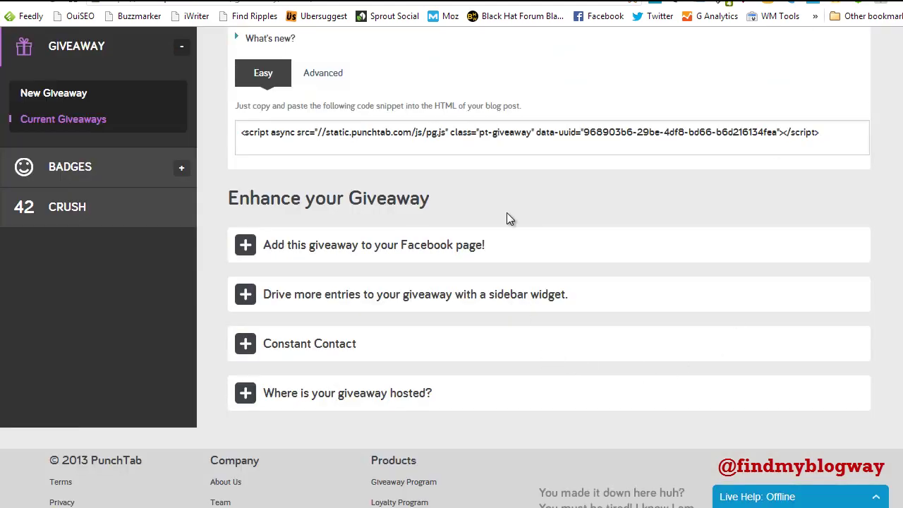
# Expand and collapse the Facebook page, sidebar widget and Constant Contact sections under Enhance your Giveaway.
pyautogui.click(292, 252)
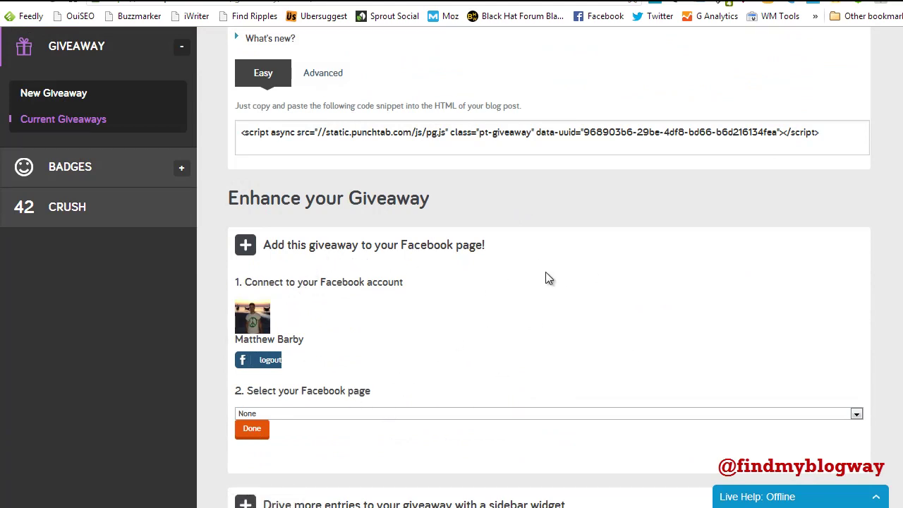
pyautogui.click(246, 247)
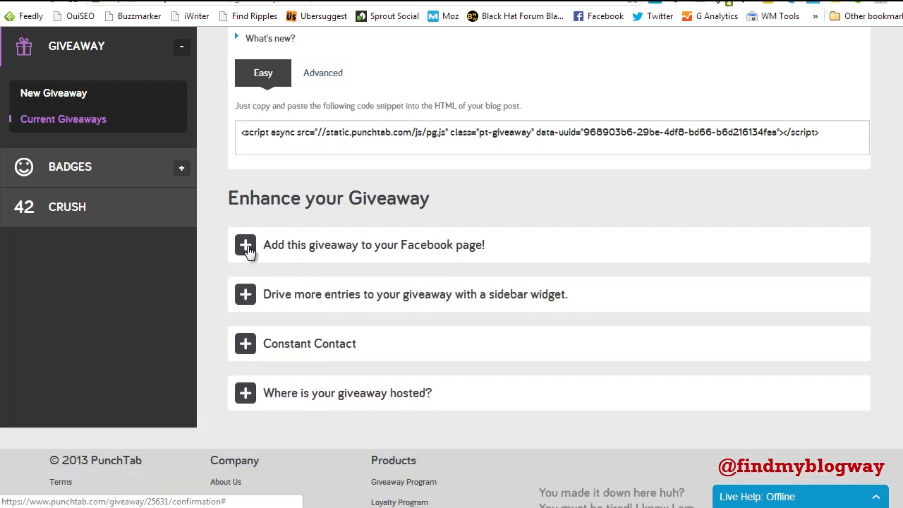
pyautogui.click(247, 297)
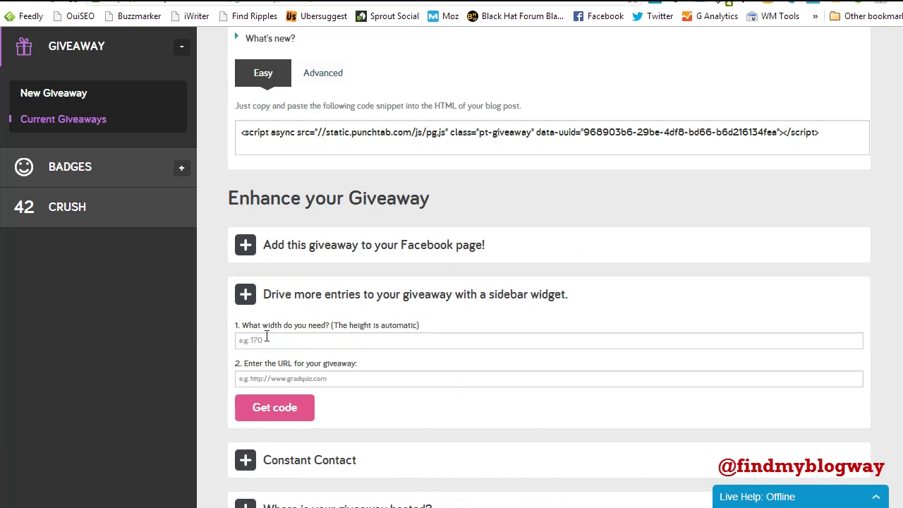
pyautogui.click(246, 296)
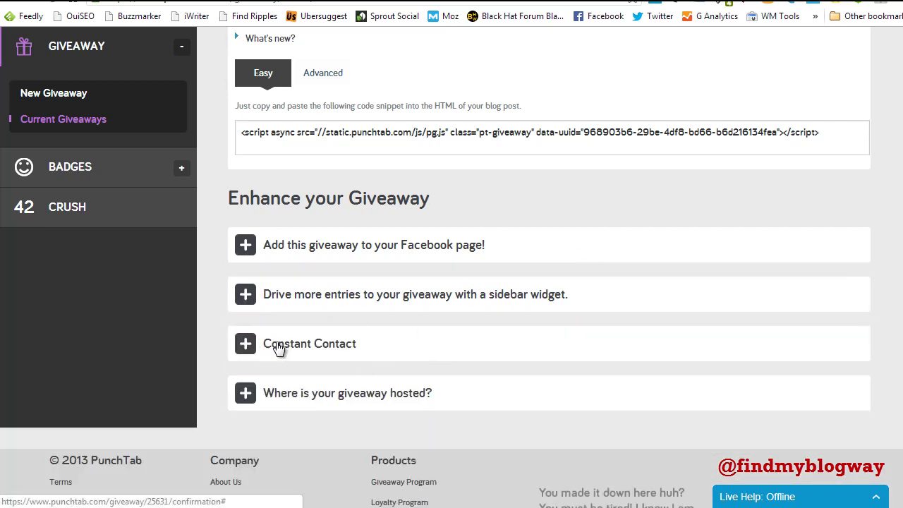
pyautogui.click(278, 348)
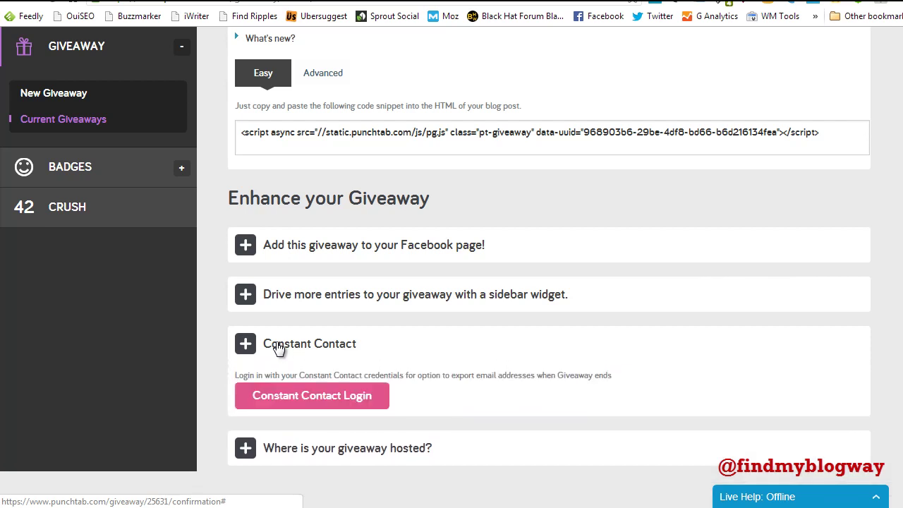
pyautogui.click(279, 347)
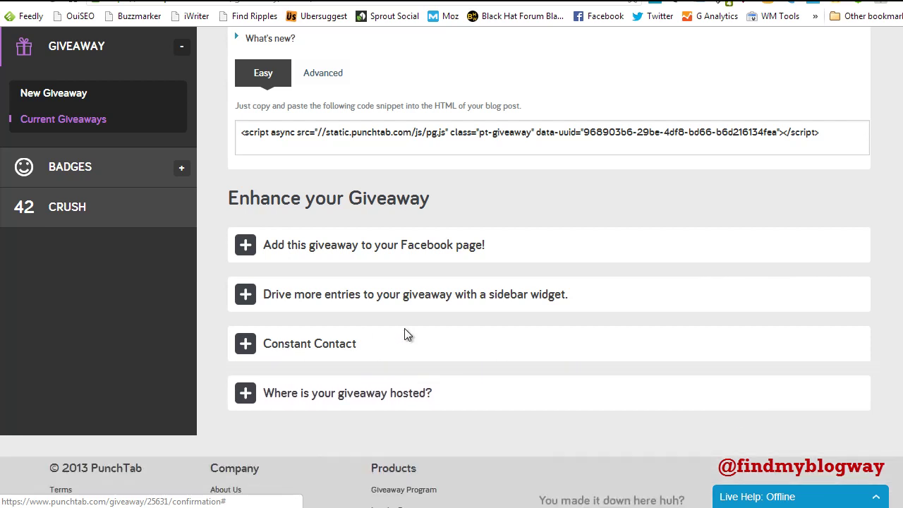
pyautogui.click(292, 400)
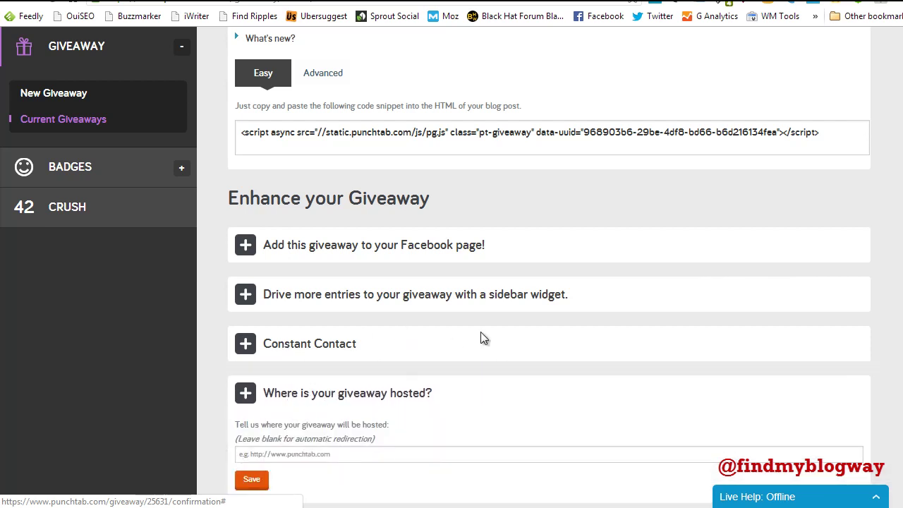
pyautogui.scroll(-1, 524, 330)
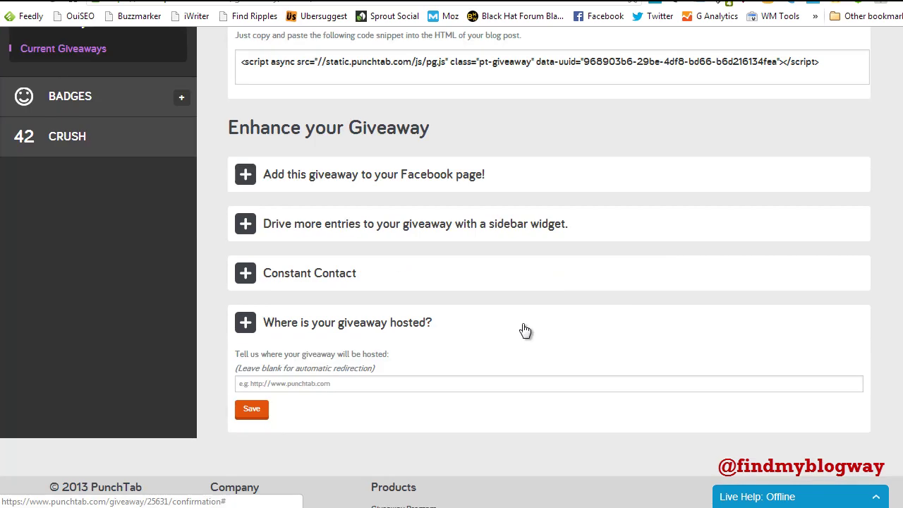
pyautogui.click(322, 382)
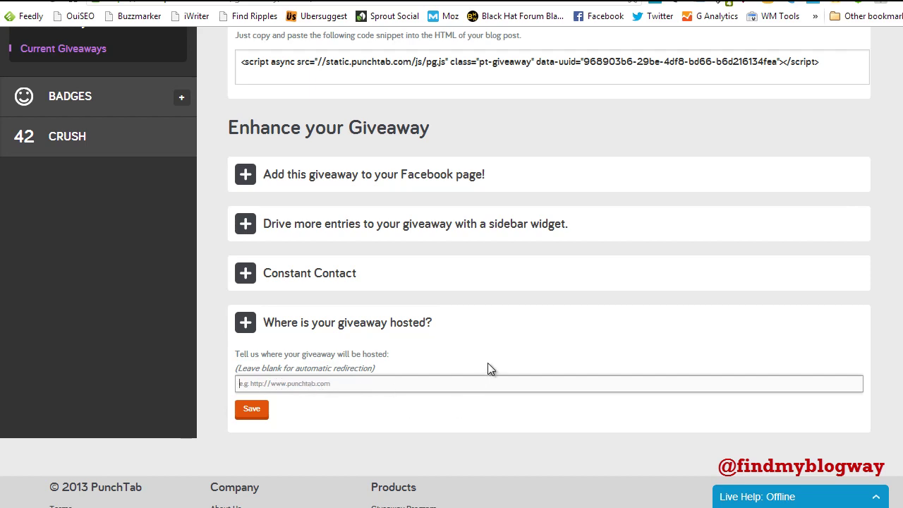
pyautogui.scroll(3, 492, 368)
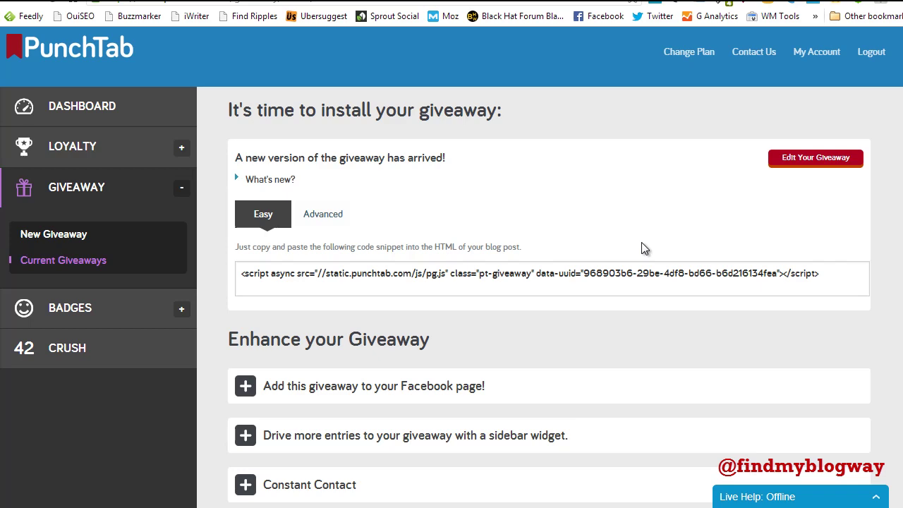
pyautogui.scroll(-3, 644, 194)
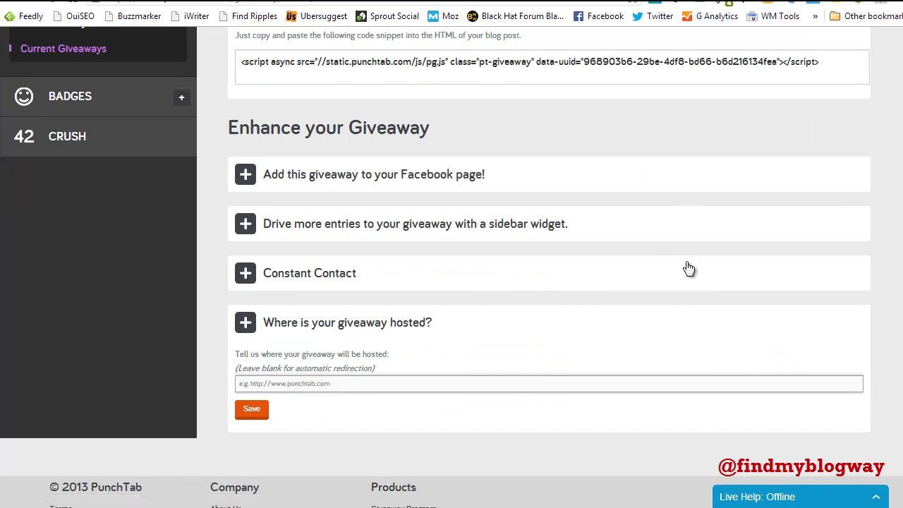
pyautogui.scroll(3, 684, 272)
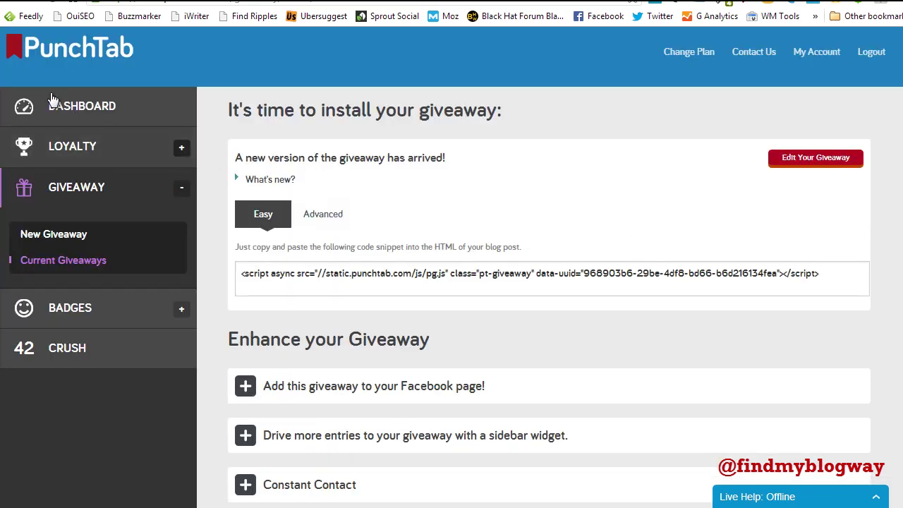